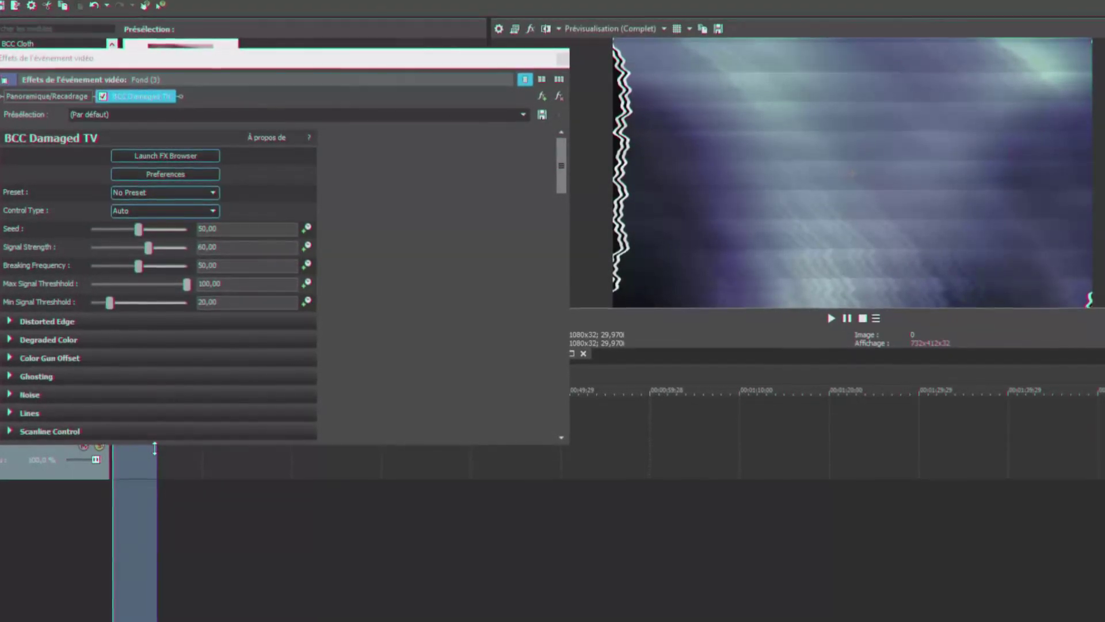
Lower the Max Signal Threshold of the BCC Damaged TV effect to 0 and preview the clip from its start
key(space)
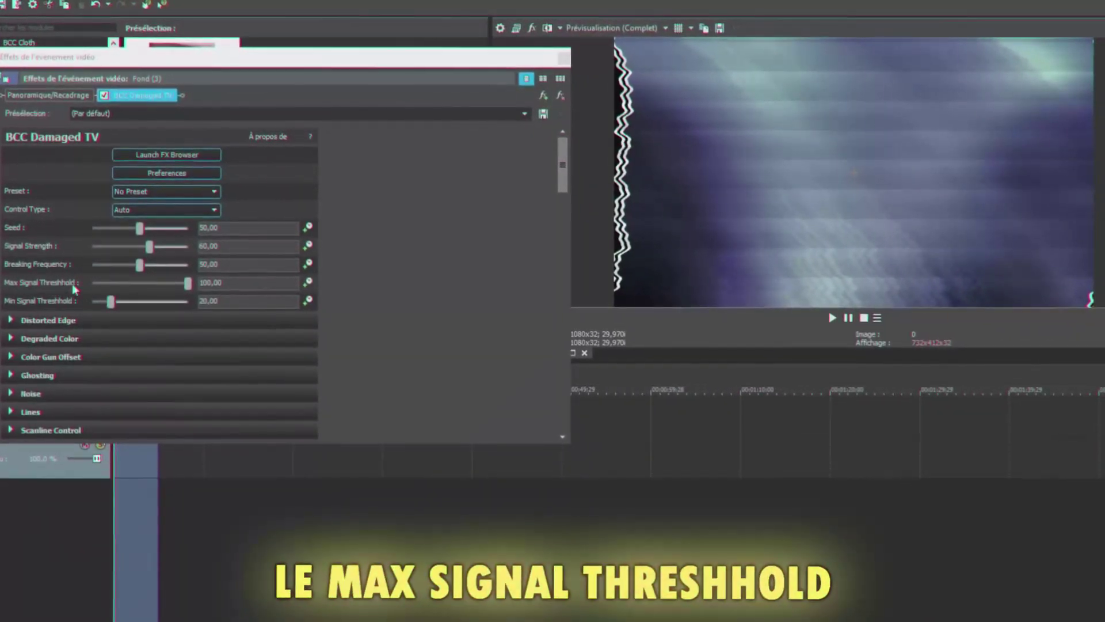
drag(192, 286, 97, 287)
click(121, 518)
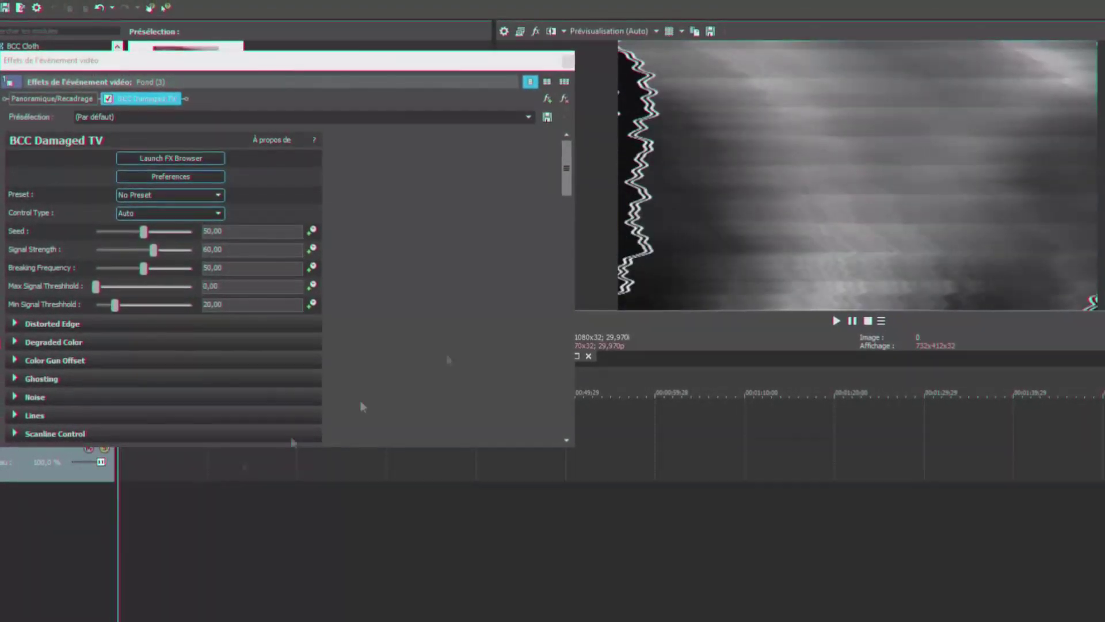
key(space)
Set the Max Signal Threshold back to 100, try the Min Signal Threshold at 44.22 and at 0, and preview the clip
drag(116, 302, 140, 304)
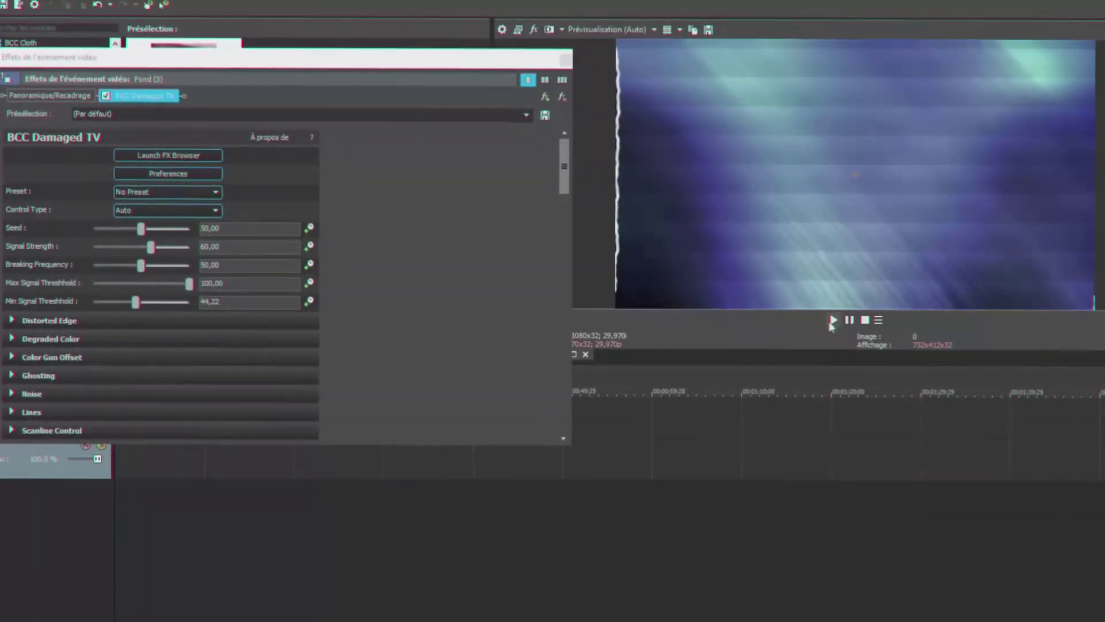
drag(138, 303, 60, 313)
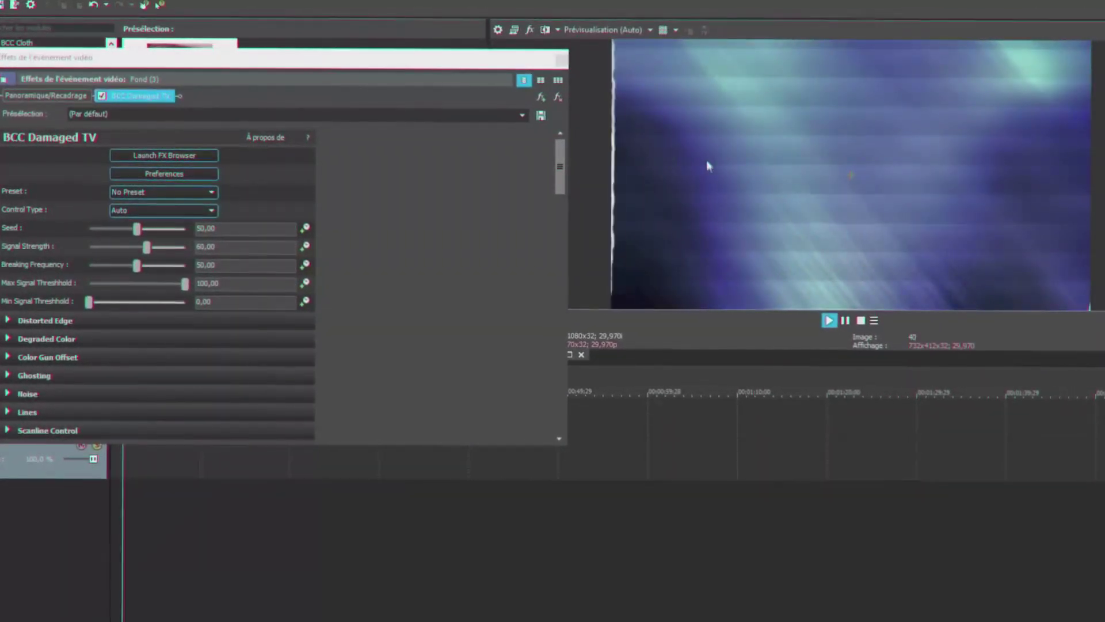
click(845, 322)
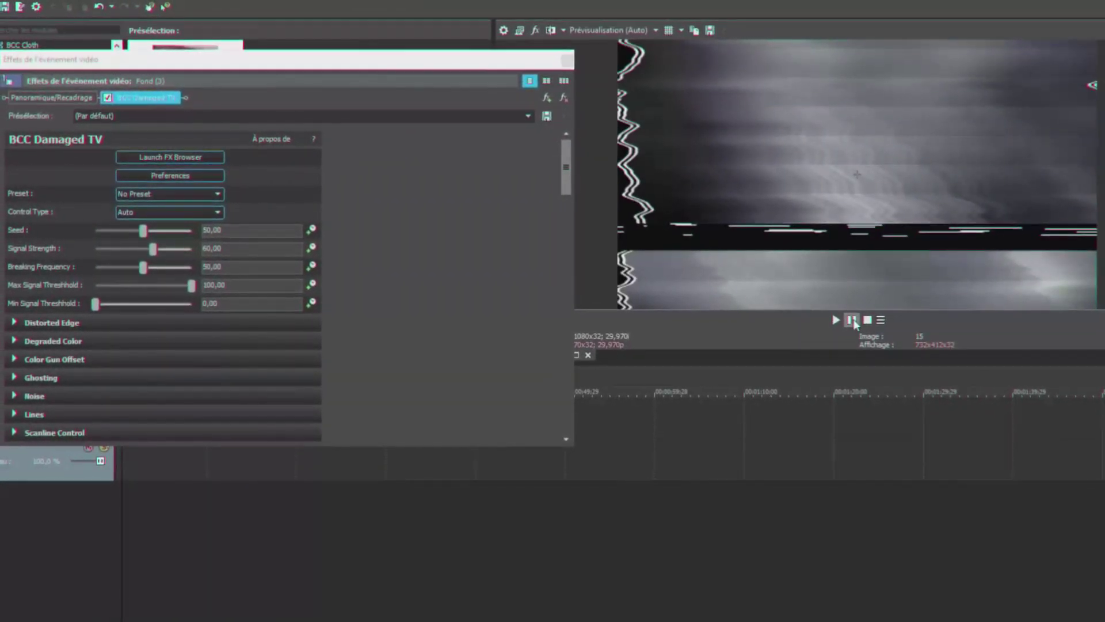
Load the SlowNoisyRoll.bsp preset into the BCC Damaged TV effect and preview the clip
click(133, 194)
click(49, 202)
click(130, 197)
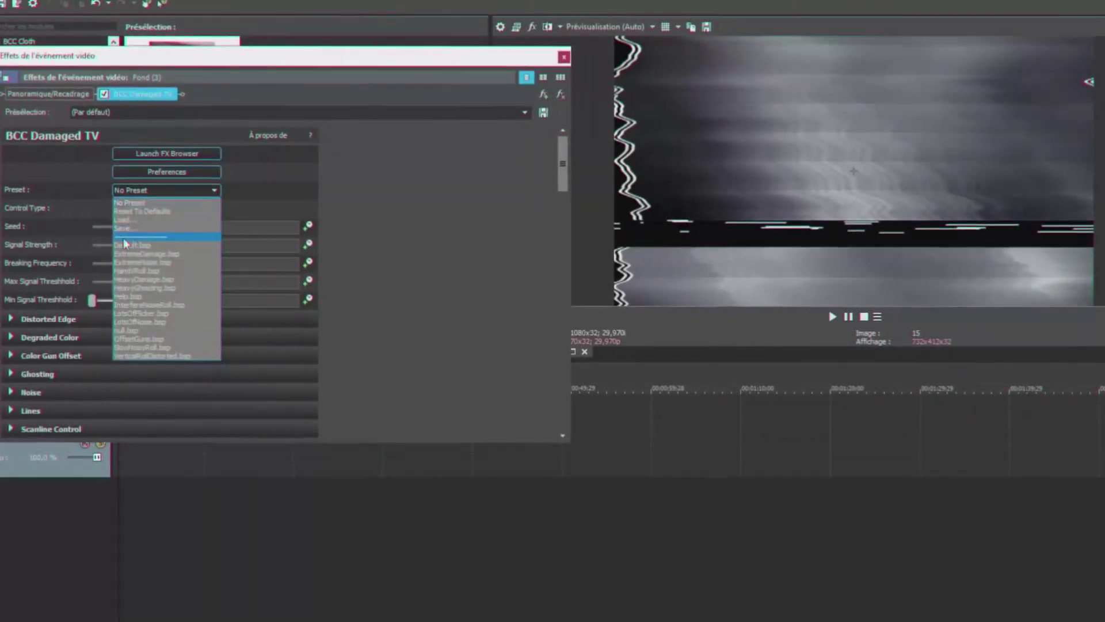
click(138, 350)
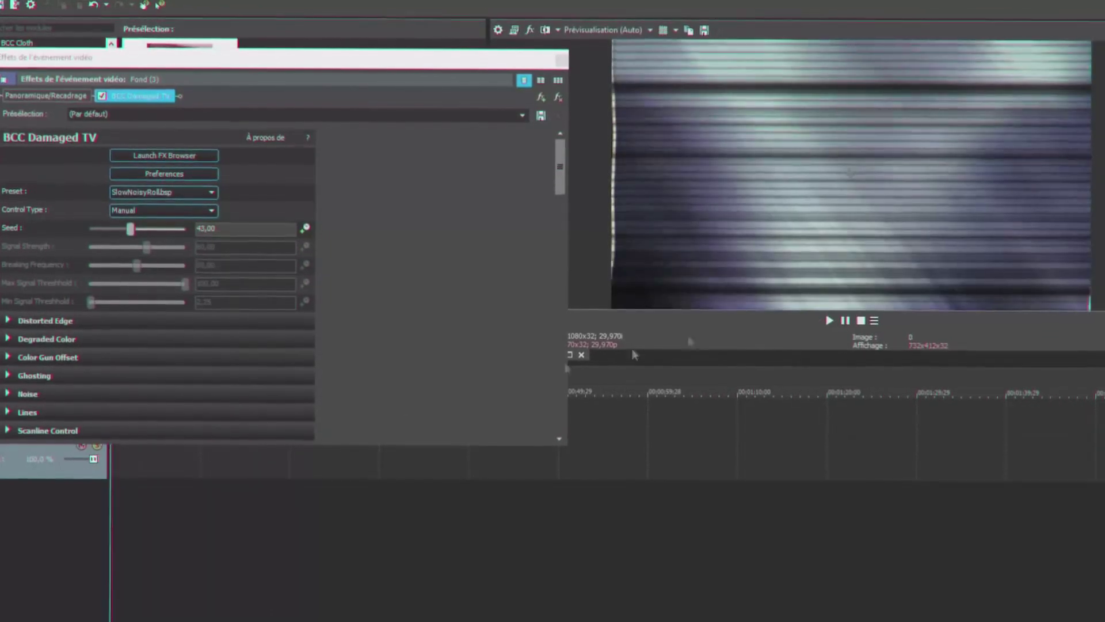
key(space)
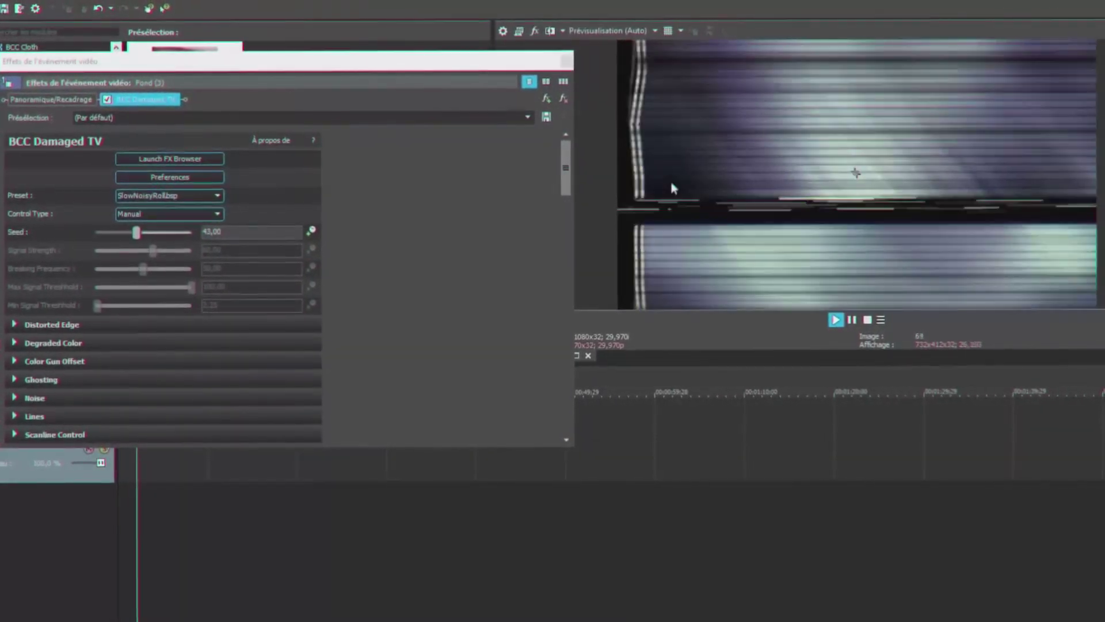
key(space)
Switch the BCC Damaged TV effect to the Help.bsp preset and preview the clip
click(164, 196)
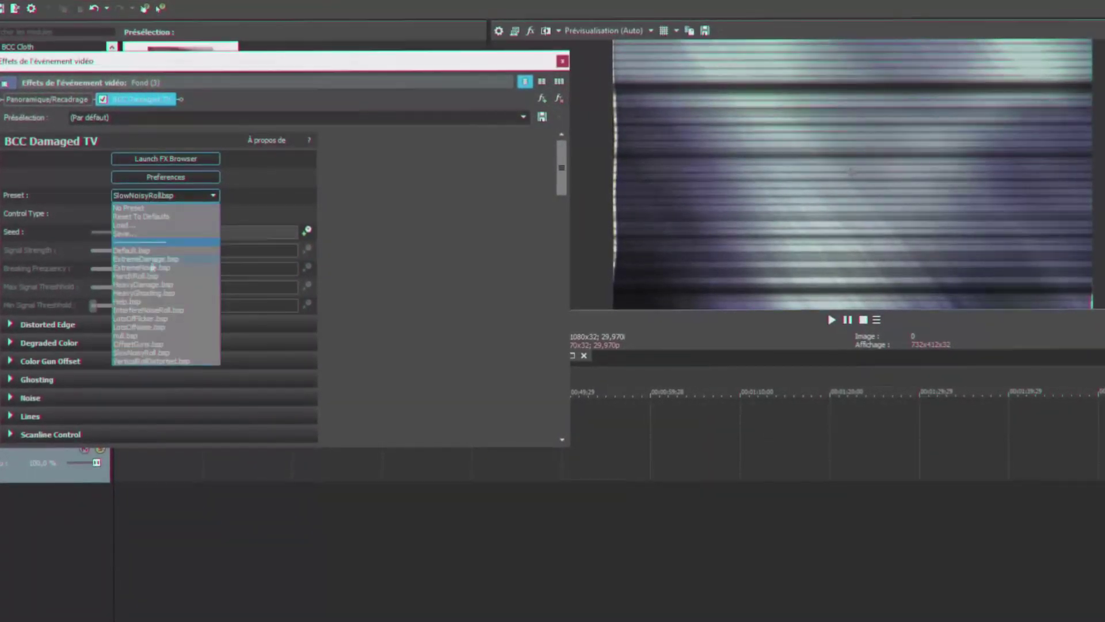
click(154, 302)
click(832, 320)
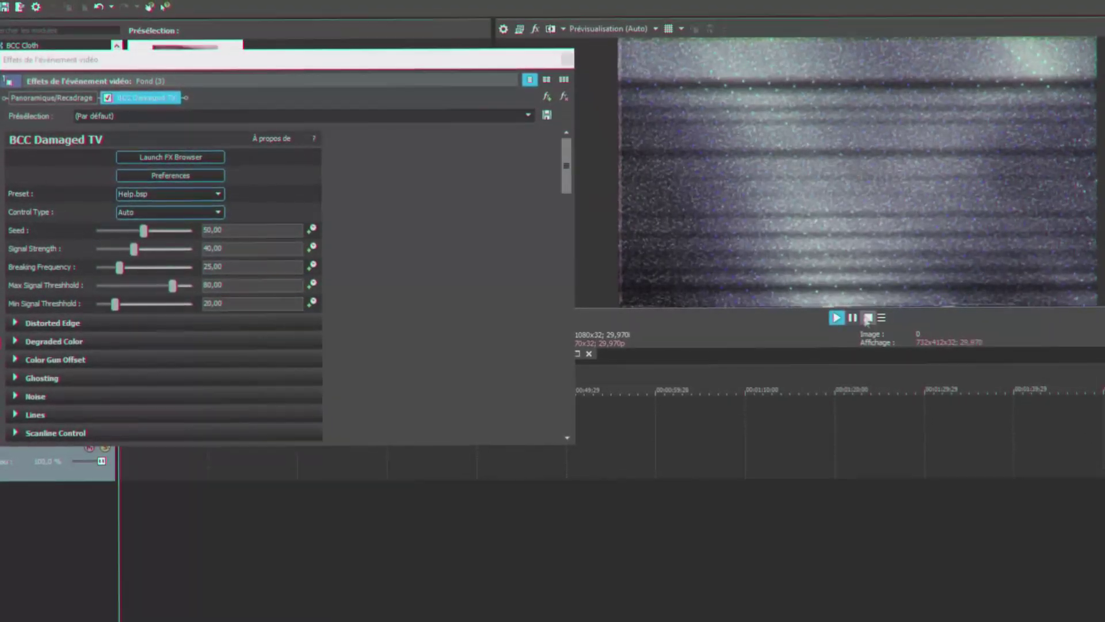
key(space)
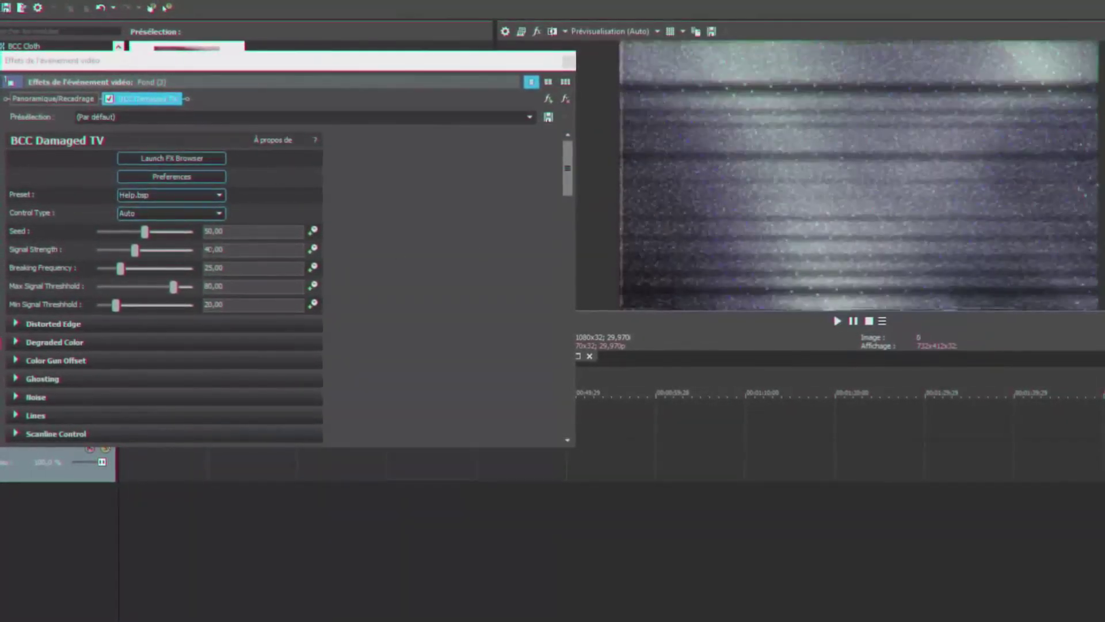
Switch the BCC Damaged TV effect to the VerticalRollDistorted.bsp preset and preview the clip
click(167, 194)
click(155, 291)
key(space)
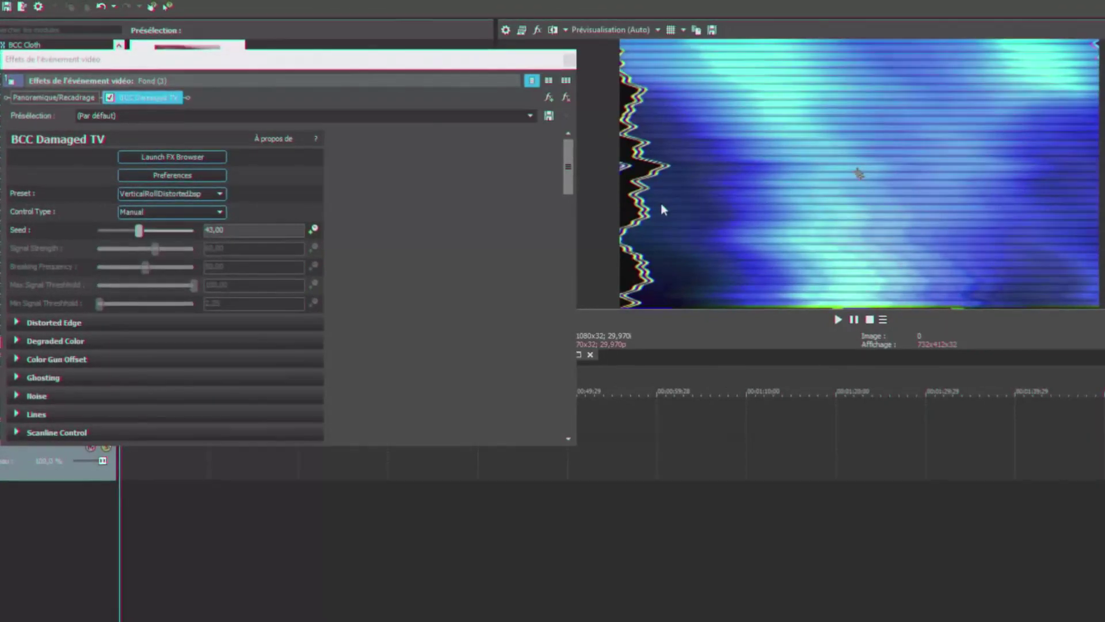
key(space)
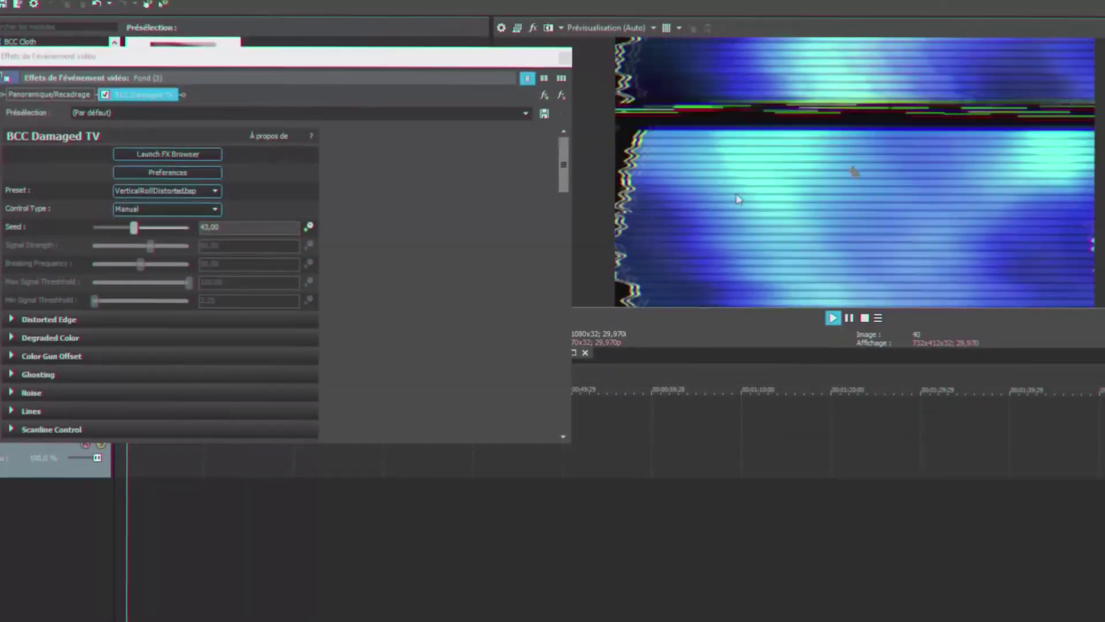
key(space)
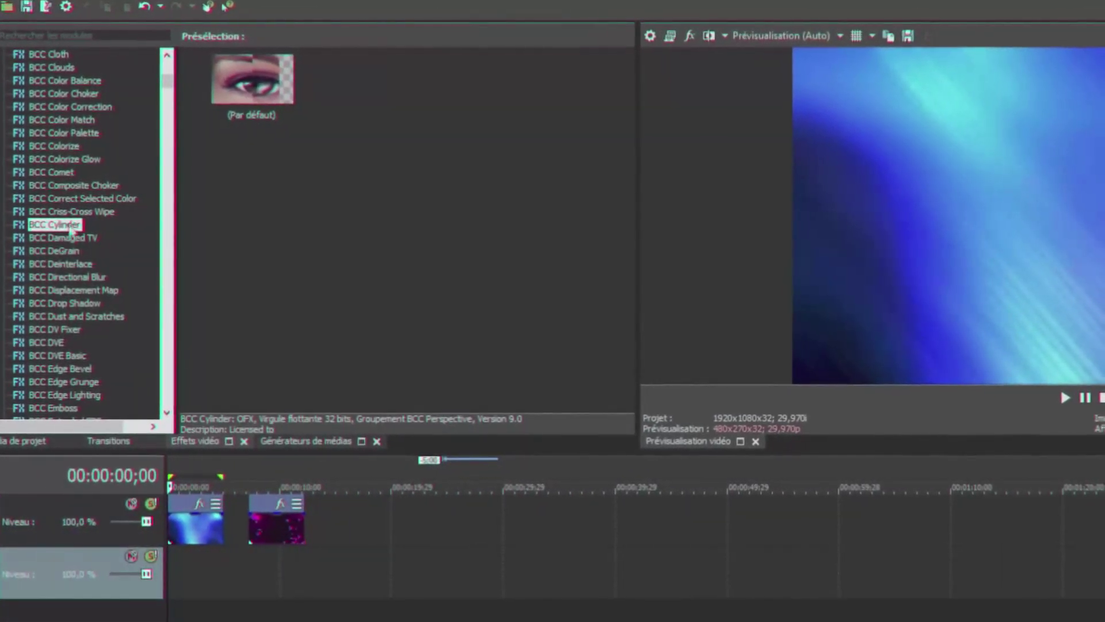
Apply the default BCC Cylinder effect to the blue clip, with Scale X at 61.22 and Wrap Percentage at 100
drag(259, 90, 213, 494)
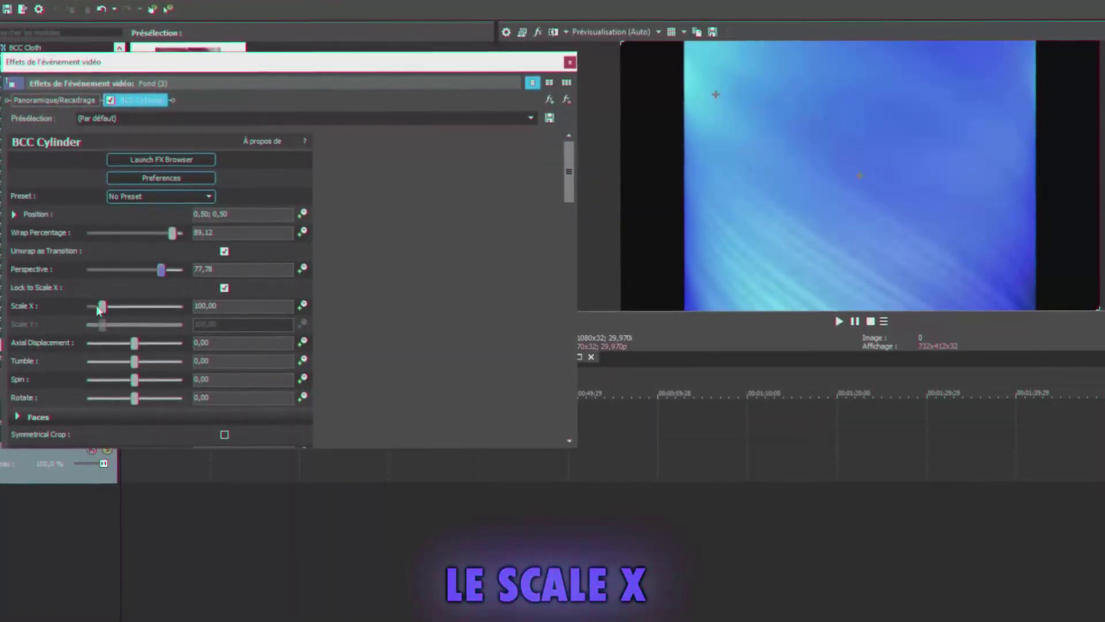
mouse_move(102, 307)
mouse_down()
mouse_move(116, 310)
mouse_move(98, 306)
mouse_up()
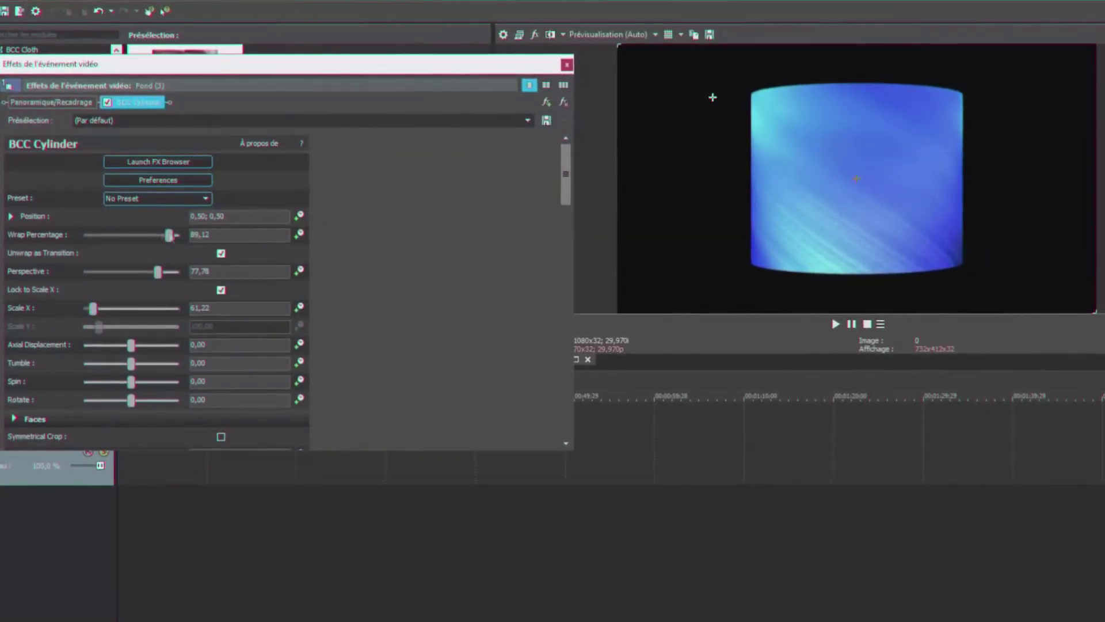
mouse_move(169, 239)
mouse_down()
mouse_move(159, 241)
mouse_move(189, 246)
mouse_up()
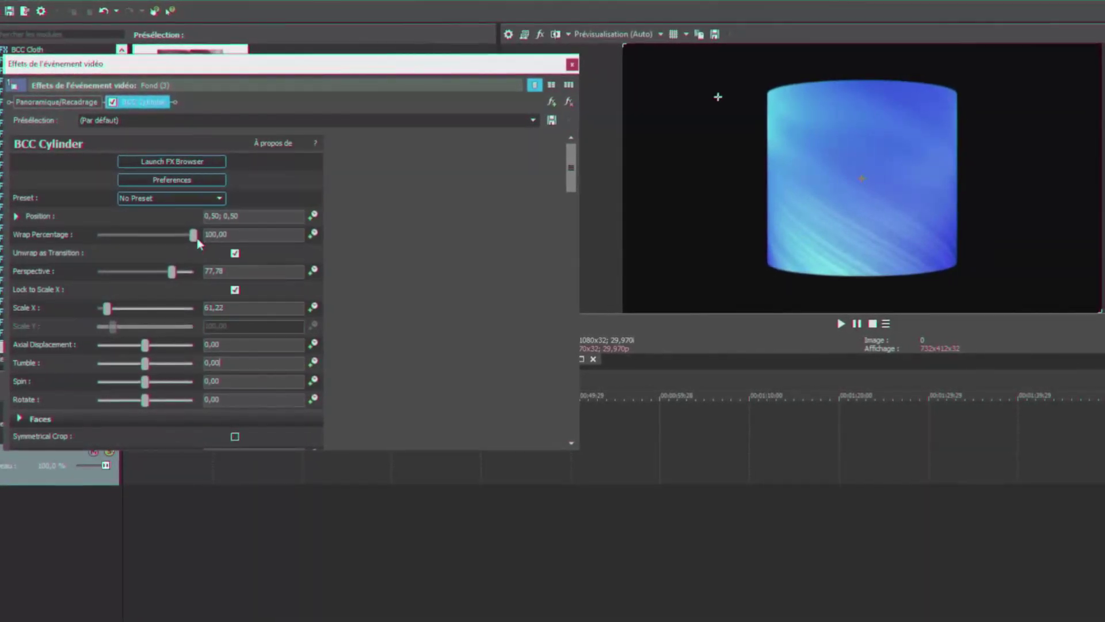
drag(182, 240, 229, 240)
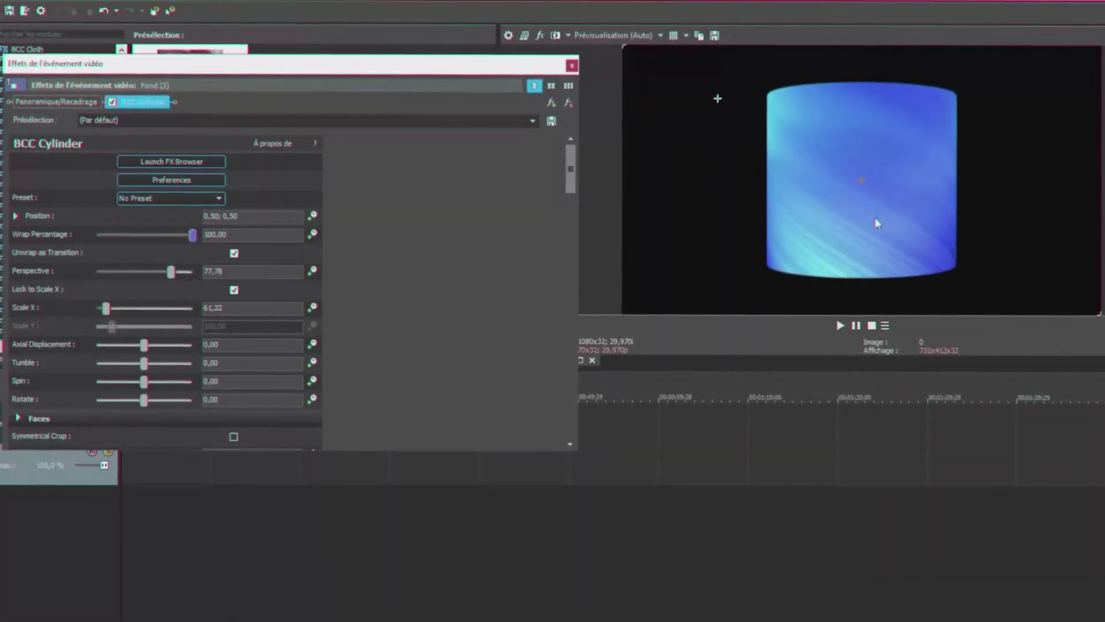
Orient the cylinder with Axial Displacement at -6.80, Spin at 553.47 and Rotate at -14.69, and adjust its Tumble
drag(140, 406, 180, 390)
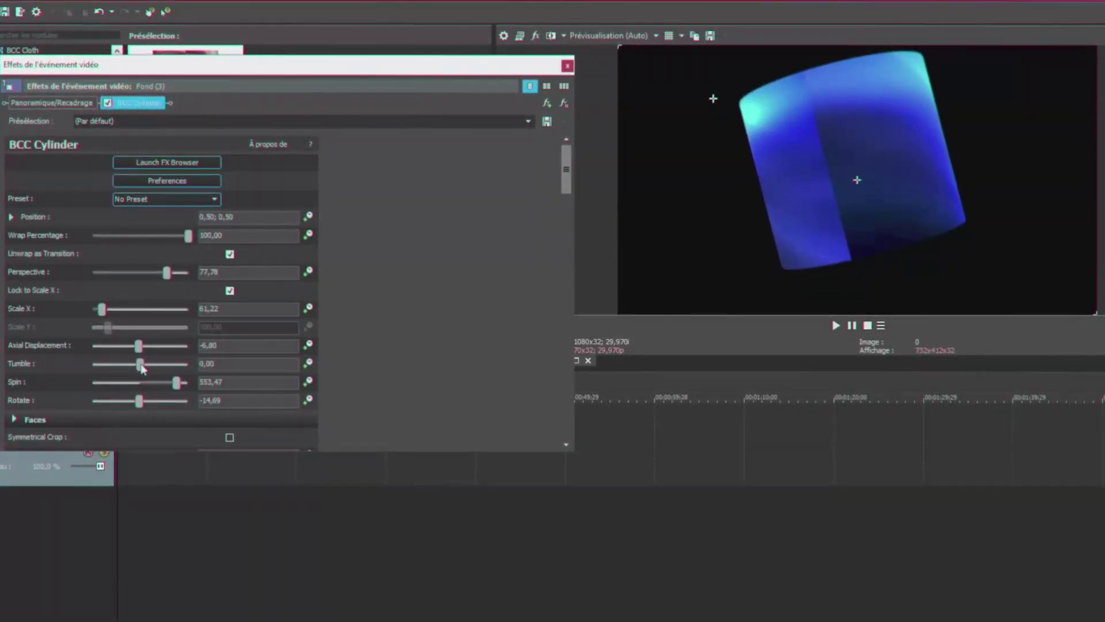
drag(141, 366, 143, 368)
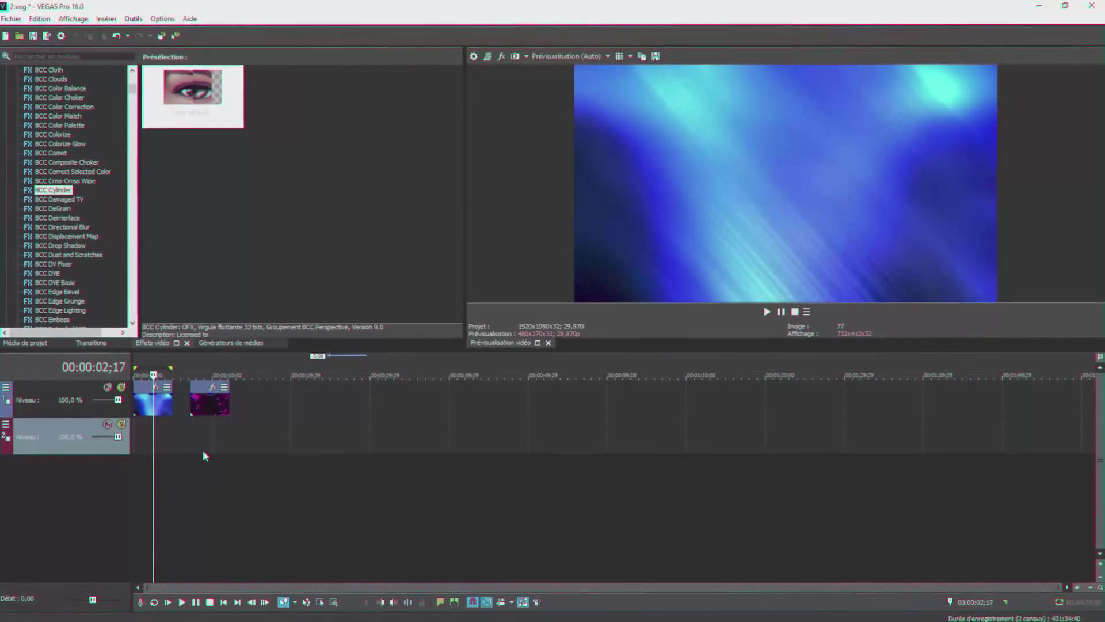
Apply the default BCC Rain effect to the purple particle clip on the timeline
click(200, 432)
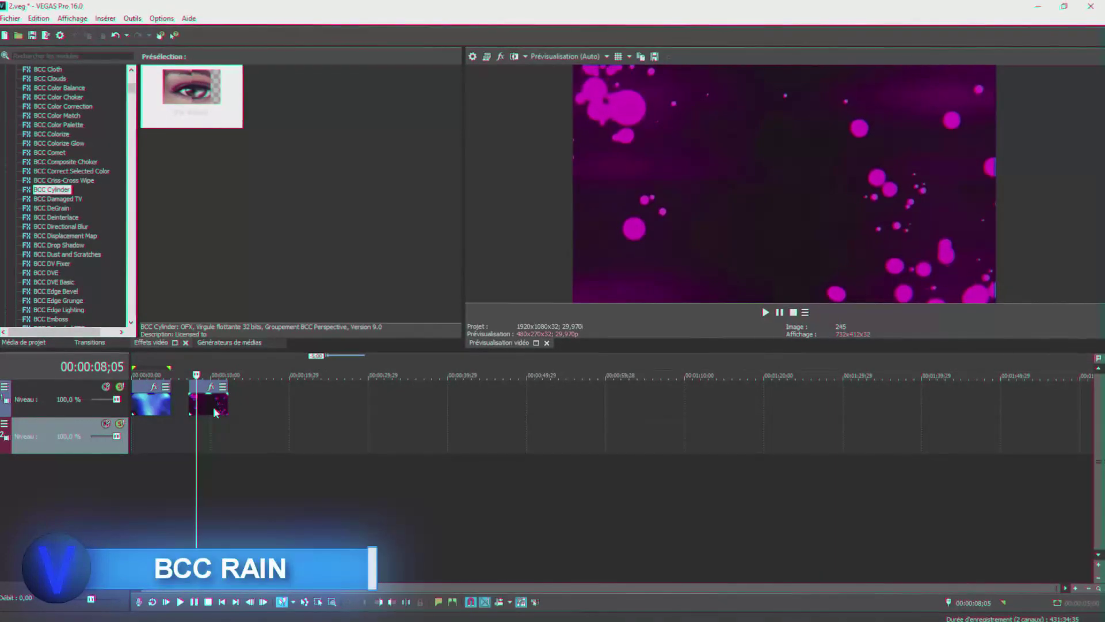
drag(130, 87, 167, 138)
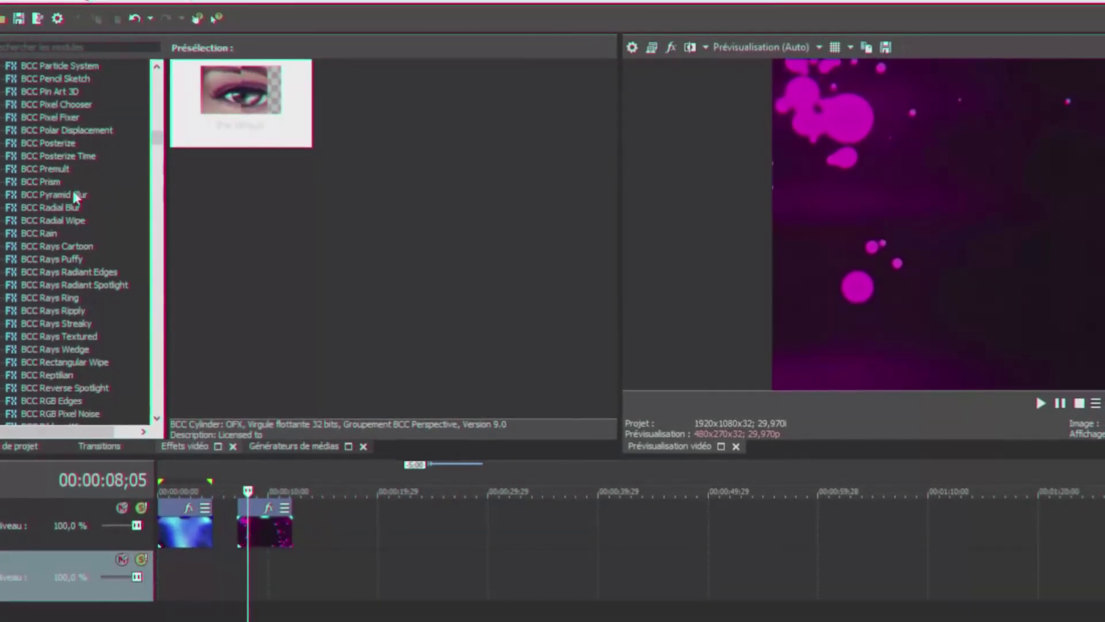
click(42, 231)
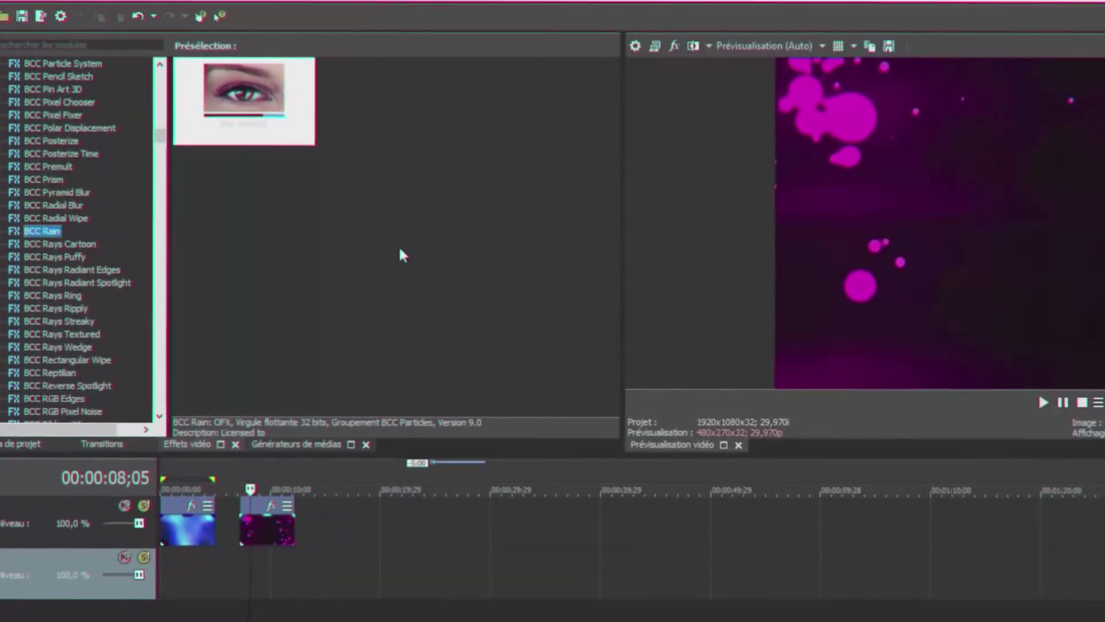
drag(247, 95, 262, 524)
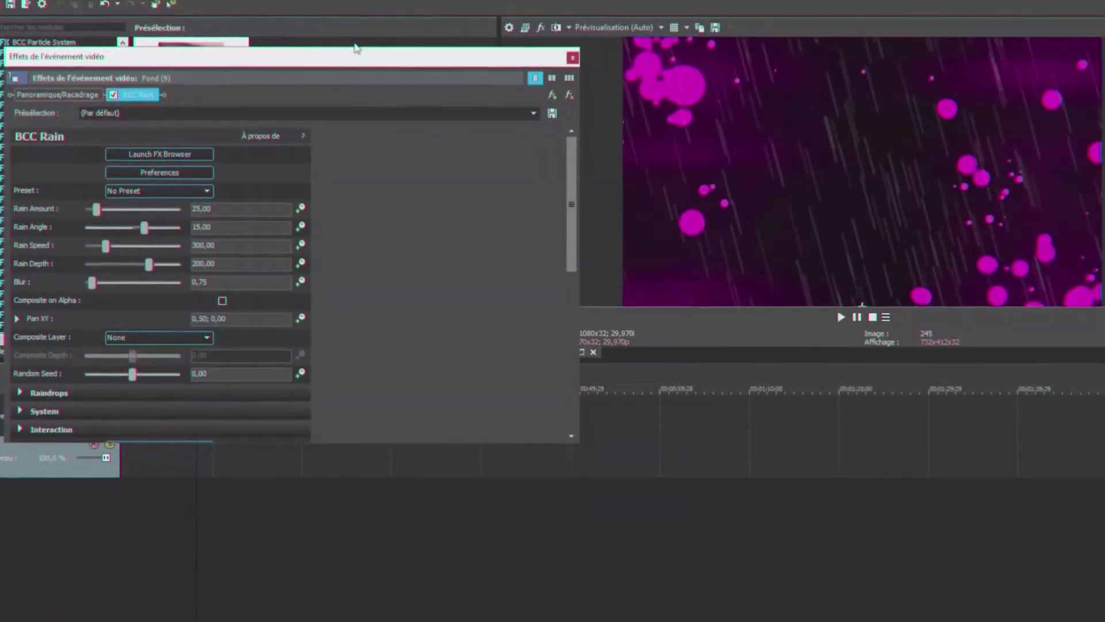
Narrow the effects window and move it clear of the timeline, and preview the default rain on the clip
drag(583, 176, 354, 176)
drag(276, 56, 252, 1)
key(space)
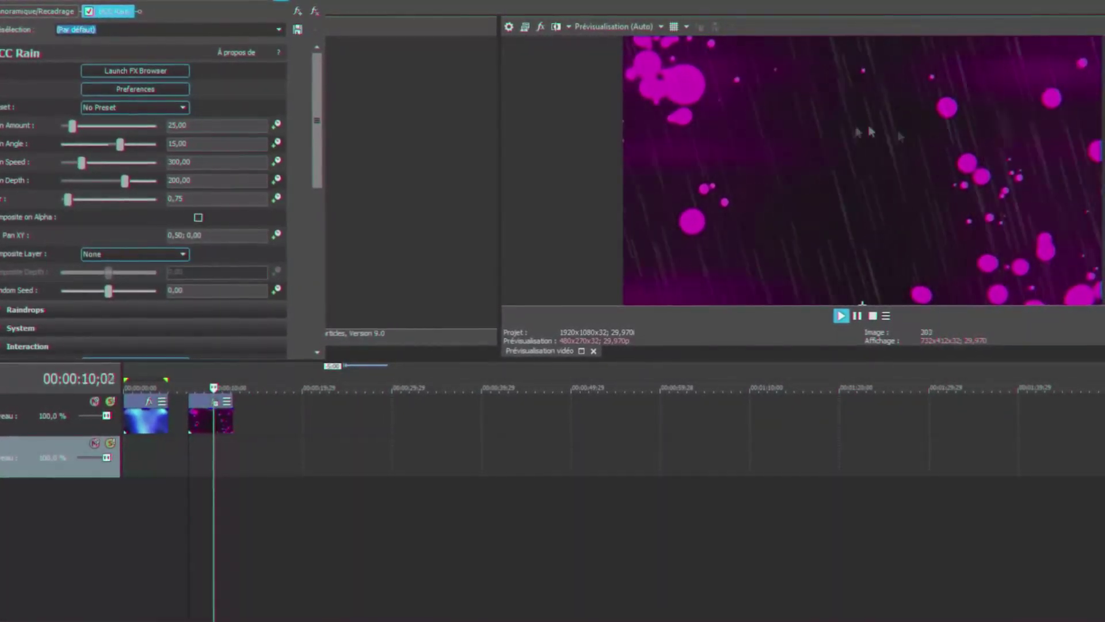
key(space)
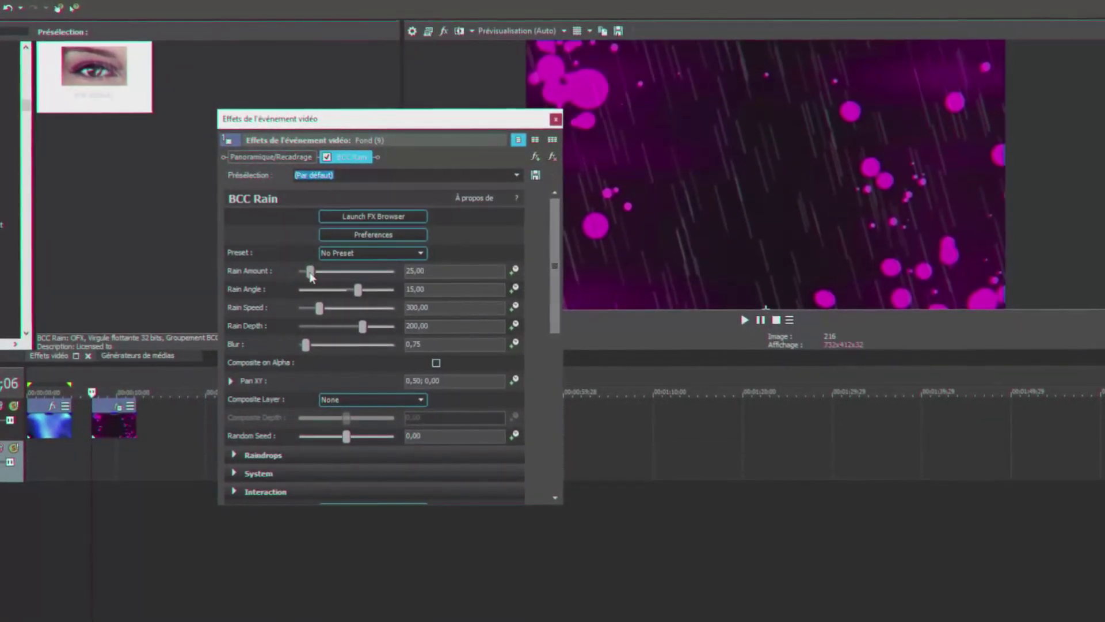
Try the Rain Amount at 200 and reduce it to 28.57
drag(311, 277, 395, 271)
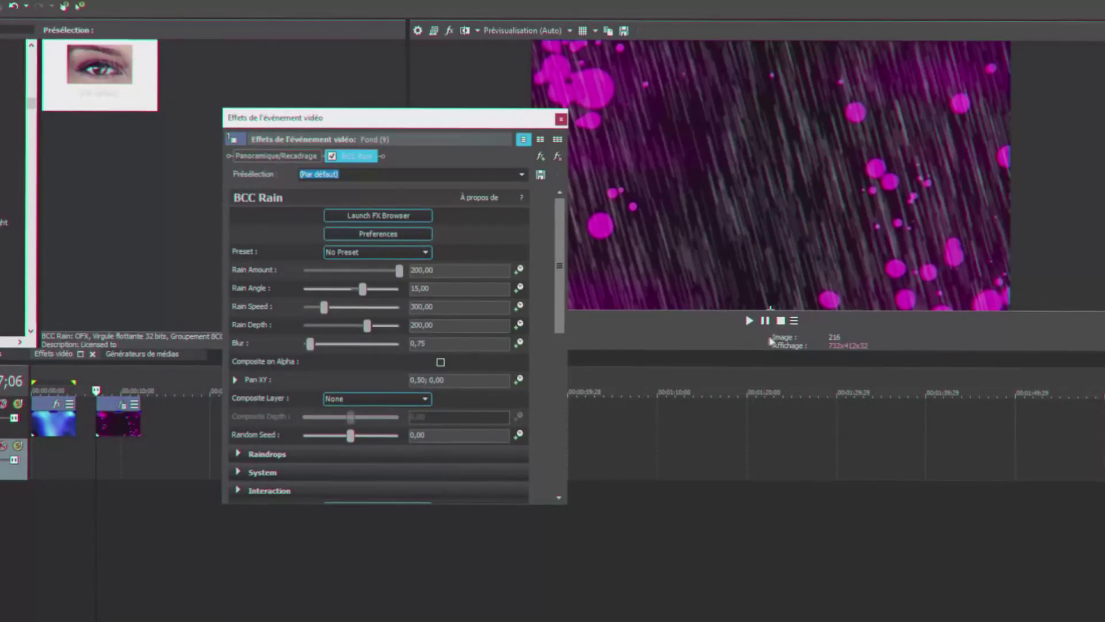
drag(398, 270, 337, 281)
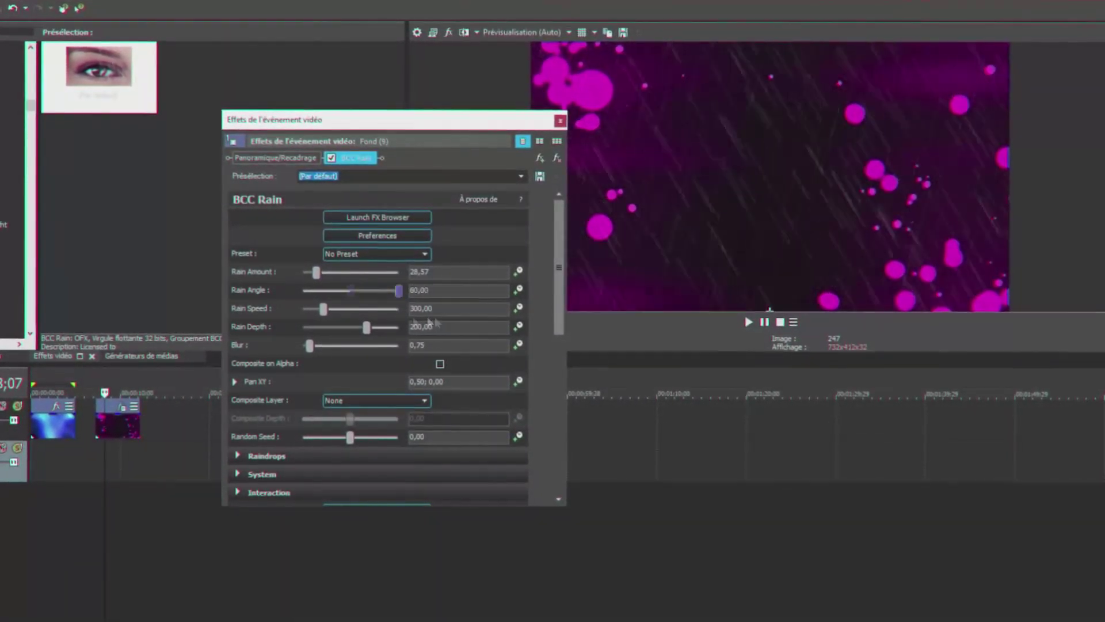
Set the Rain Angle to -31.43 and the Rain Speed to 100, and preview the rain from the purple clip's start
drag(331, 319, 273, 318)
click(92, 444)
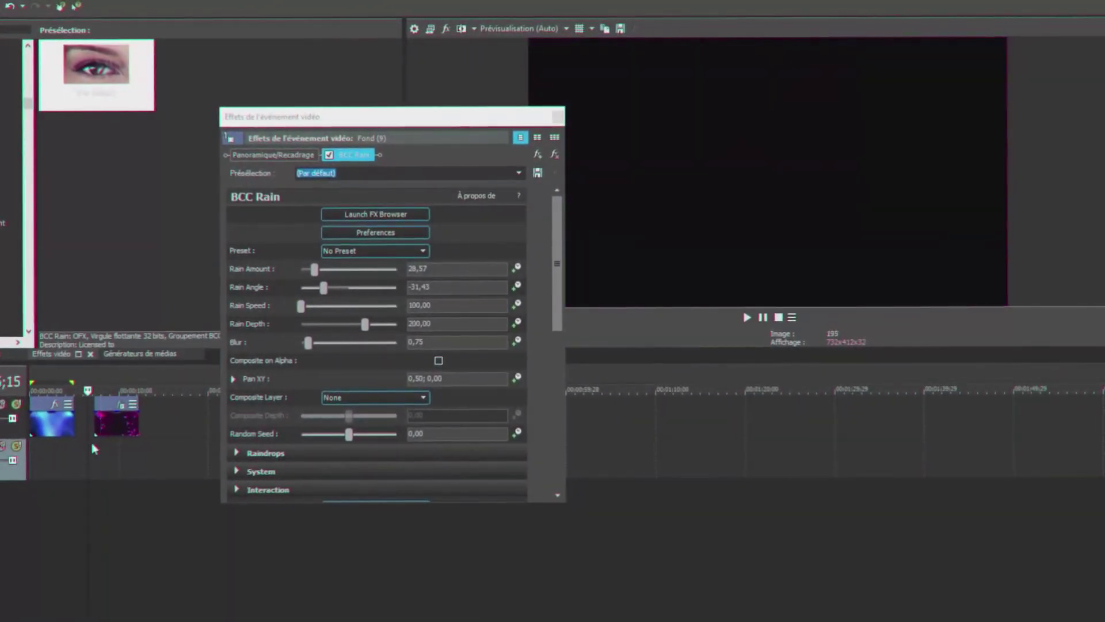
click(98, 445)
click(747, 320)
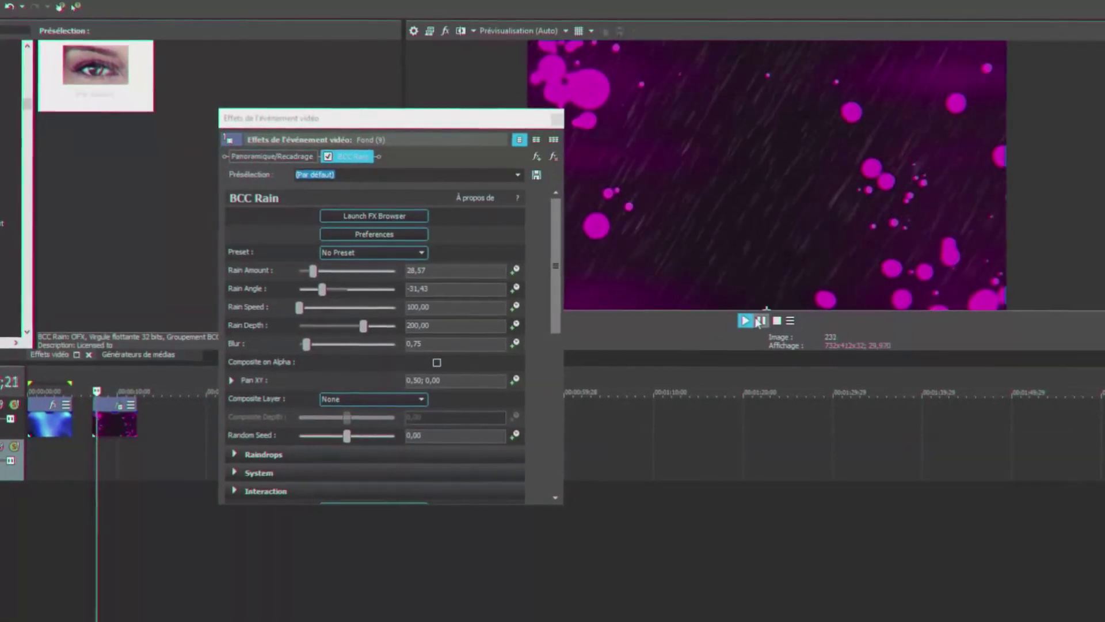
Raise the Rain Speed to 1000 and preview the faster rain from the purple clip's start
drag(298, 307, 394, 307)
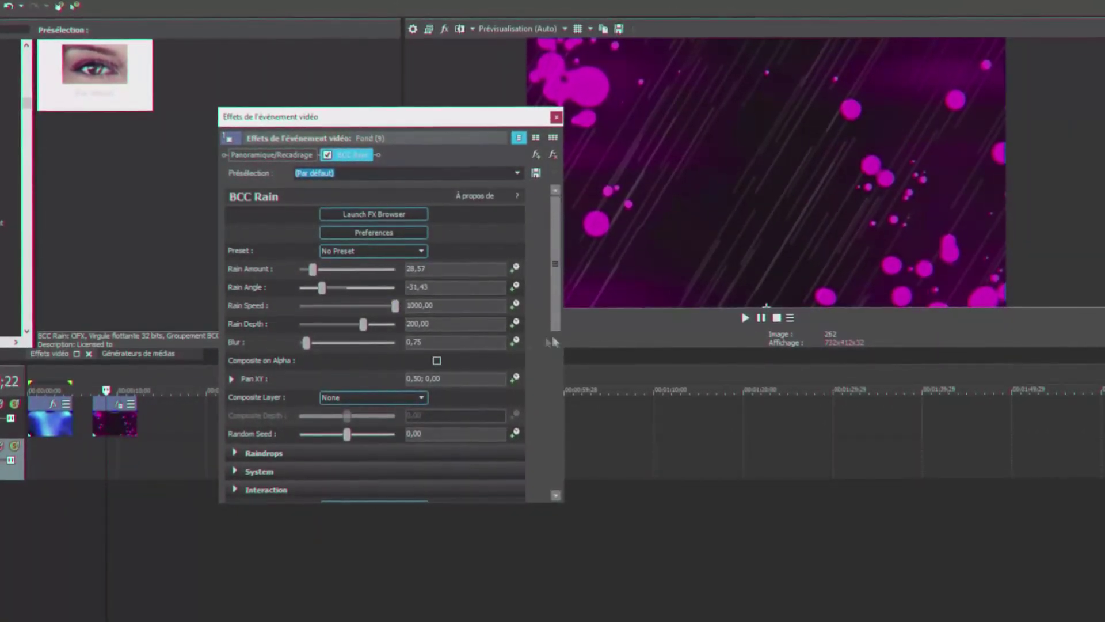
click(99, 460)
click(745, 320)
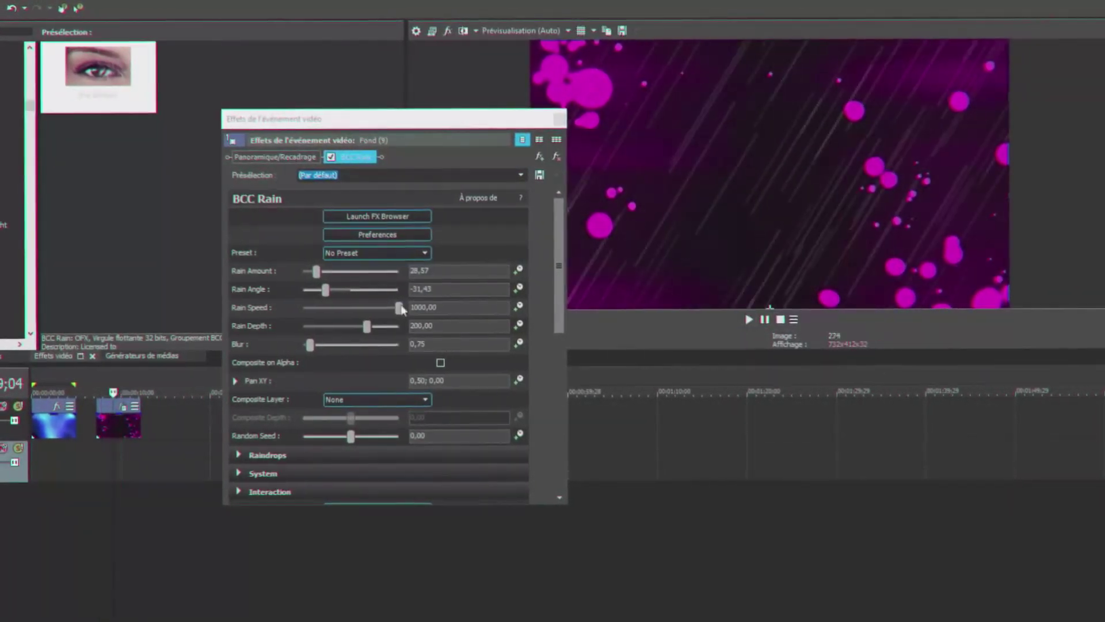
Set the Rain Speed to 210.20 and the Rain Depth to 191.84, toggle the Rain Depth animation, and increase the Blur to about 1.2
drag(395, 307, 311, 309)
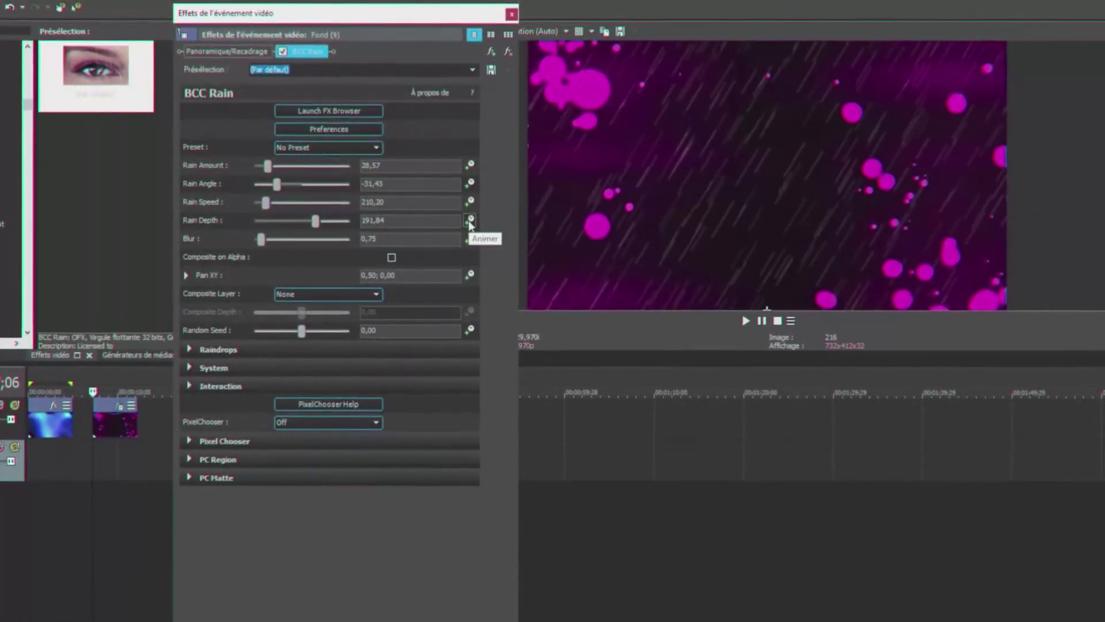
click(469, 218)
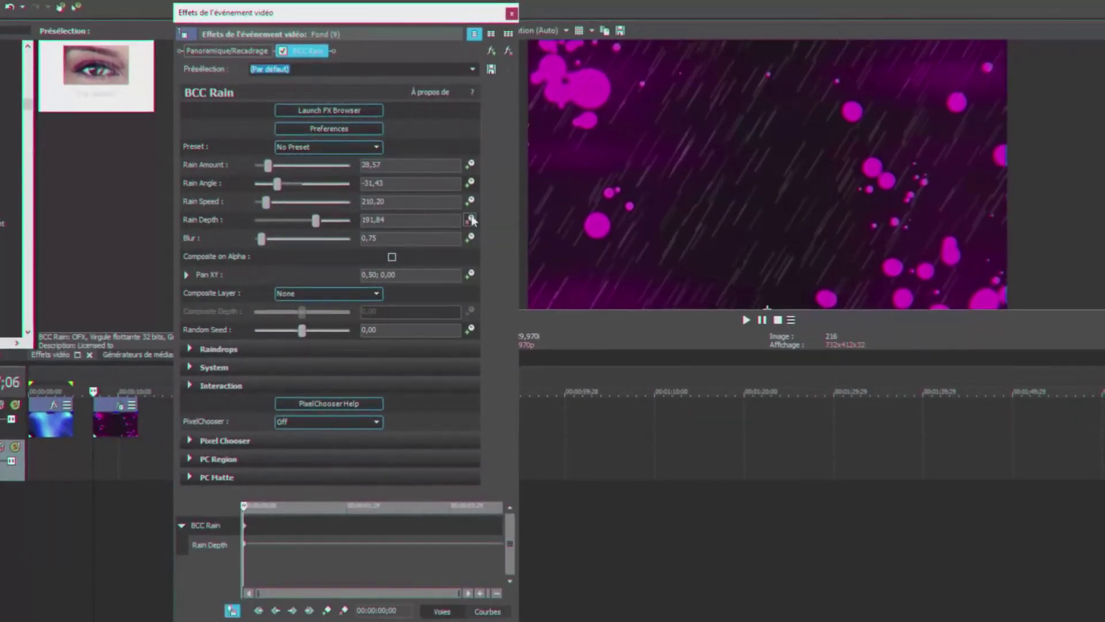
drag(264, 237, 348, 237)
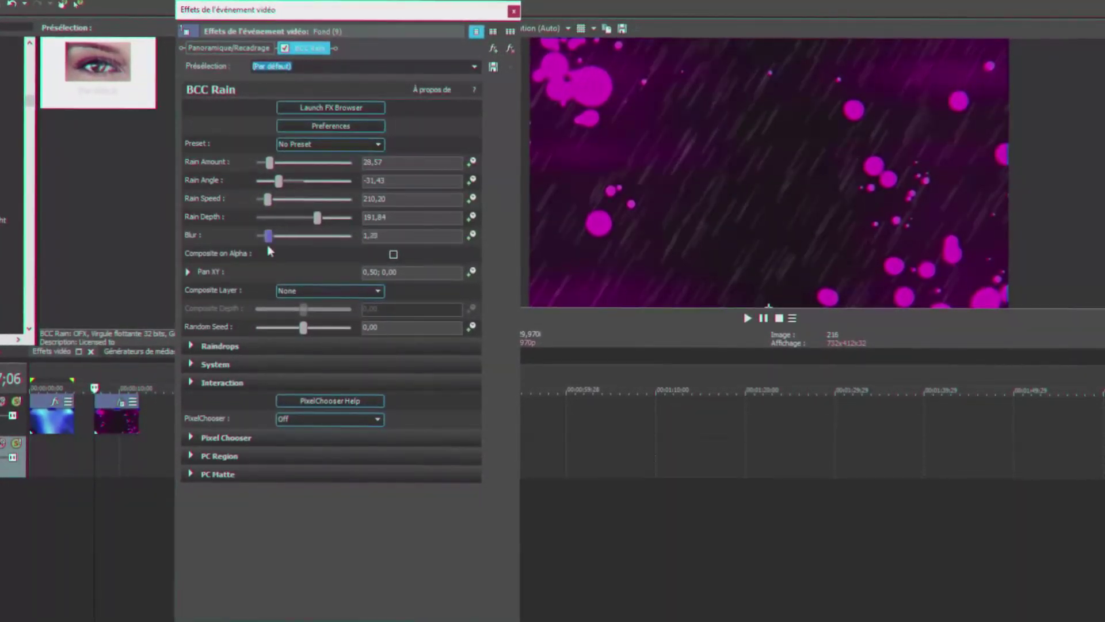
Reduce the Blur amount of the Rain effect
drag(343, 235, 261, 237)
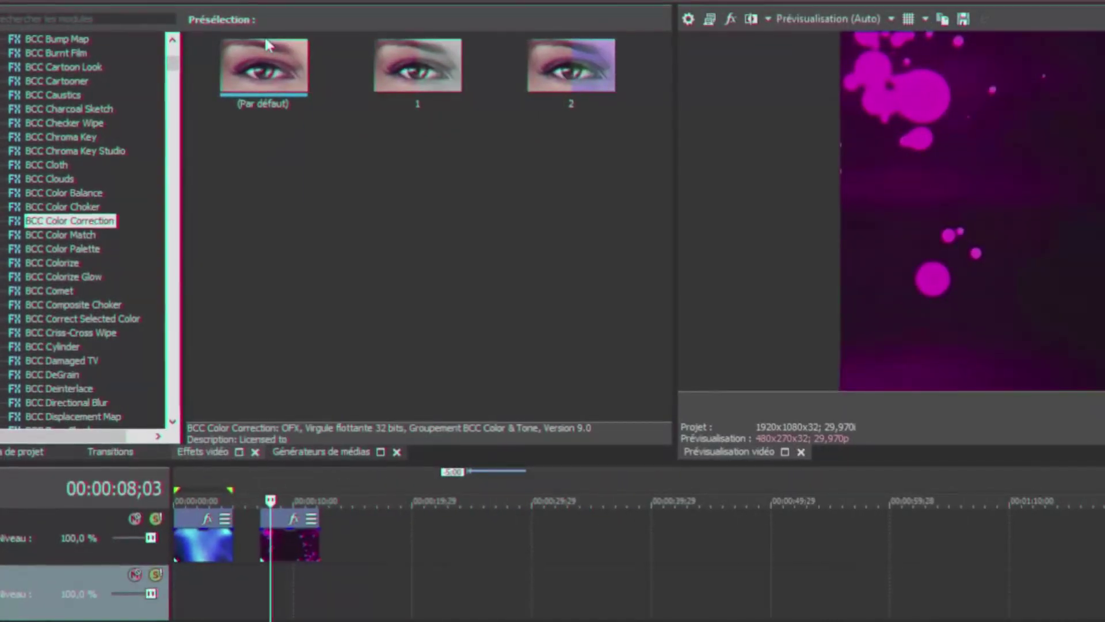
Apply the default BCC Color Correction preset to the purple clip, try a higher Saturation and reset it to 0
drag(263, 63, 282, 541)
drag(266, 394, 266, 393)
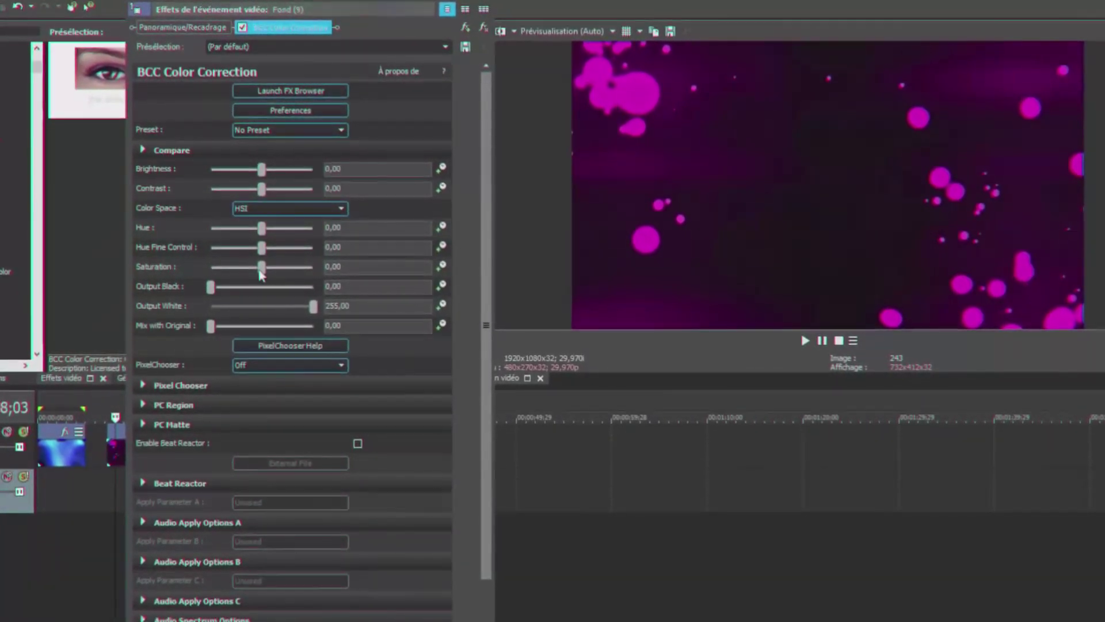
drag(259, 270, 314, 270)
text(0)
key(Return)
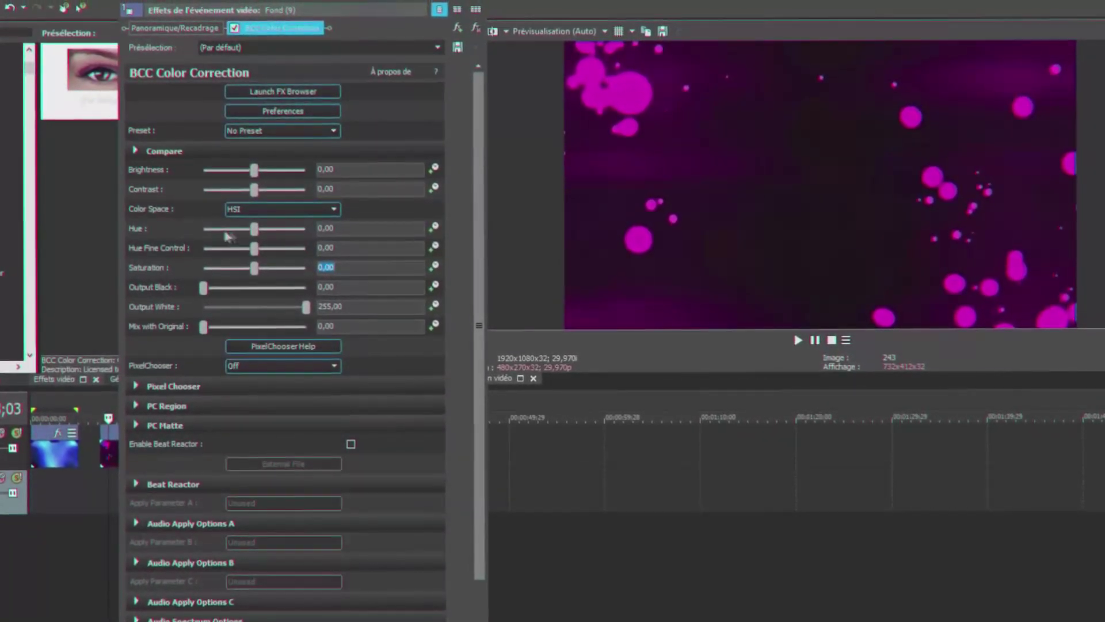
Animate the Color Correction Hue from -720 at the clip's start to 720 at 00:00:03;27
drag(254, 229, 192, 230)
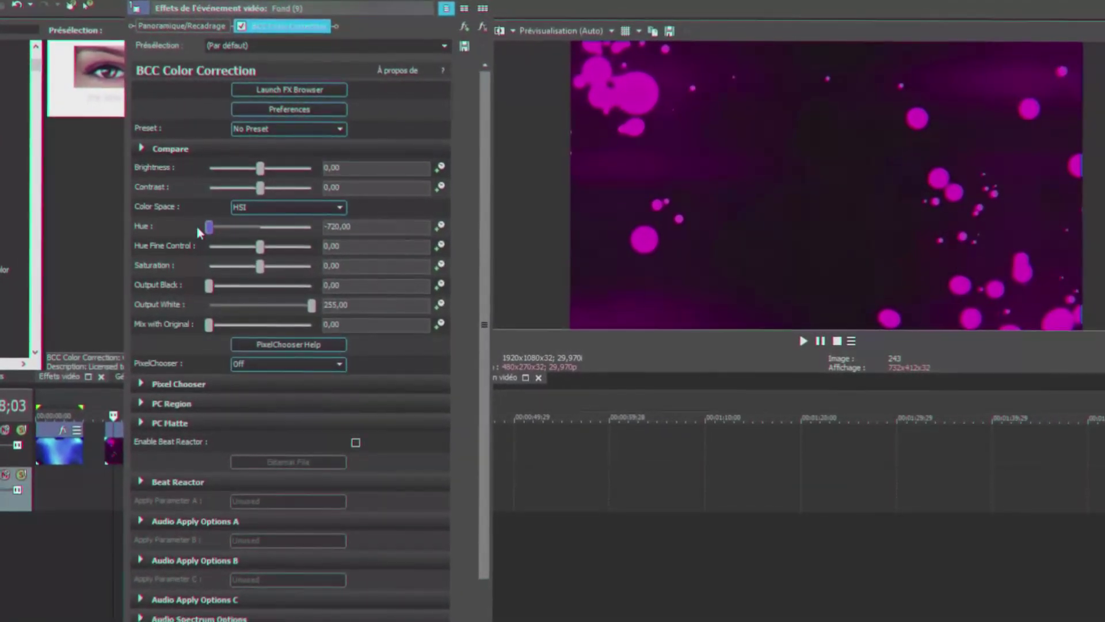
click(436, 228)
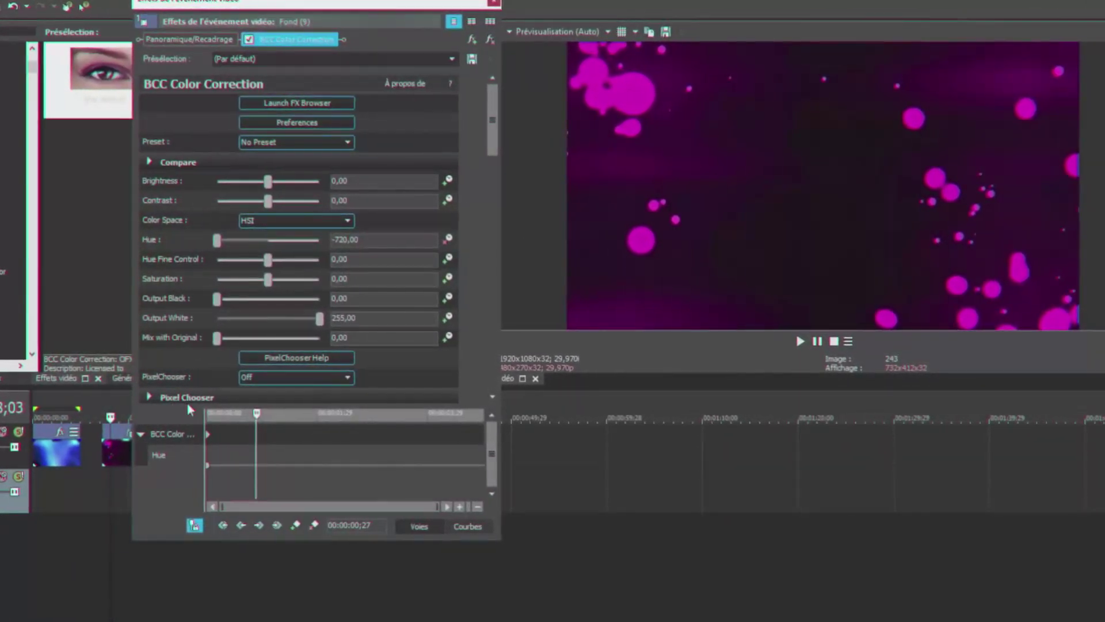
click(421, 431)
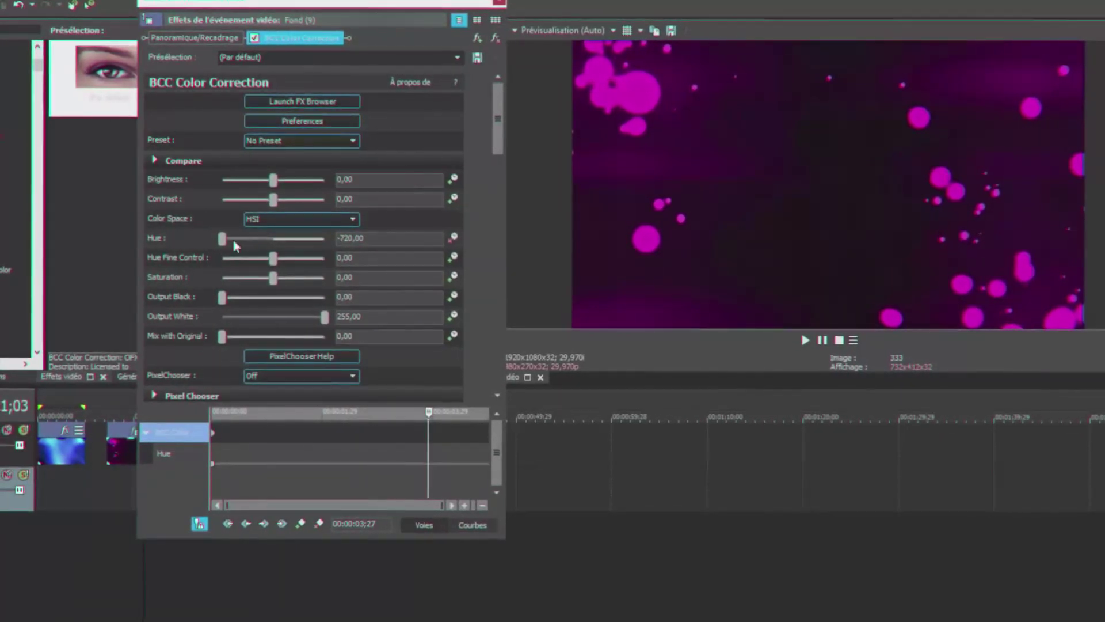
drag(243, 239, 426, 233)
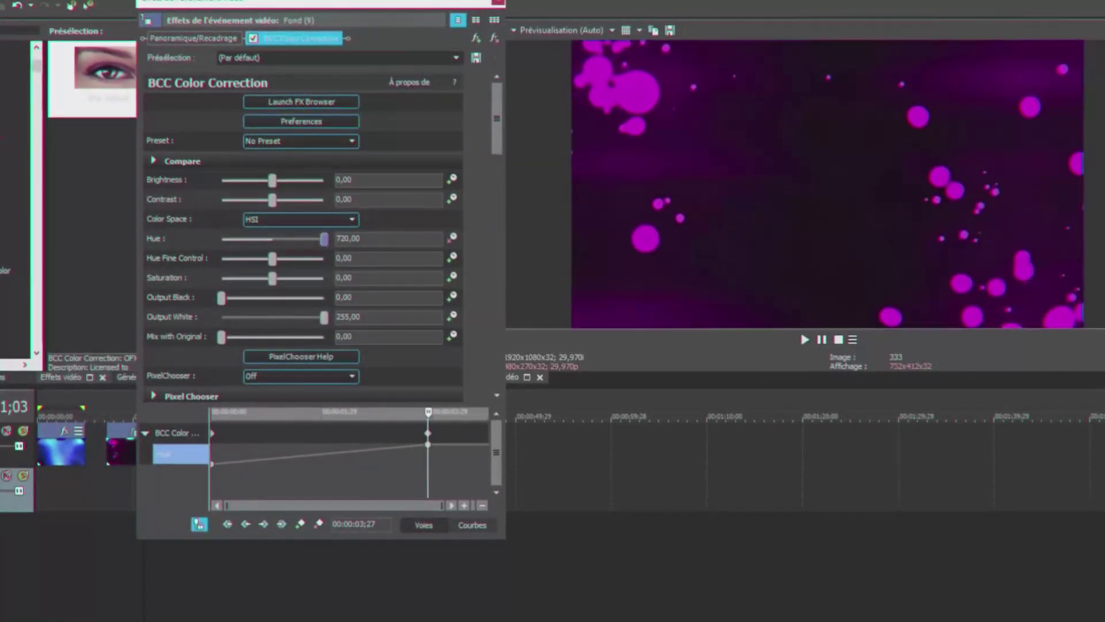
Preview the hue animation from the start of the purple clip, keeping the effect window clear of the playback controls
drag(323, 2, 470, 5)
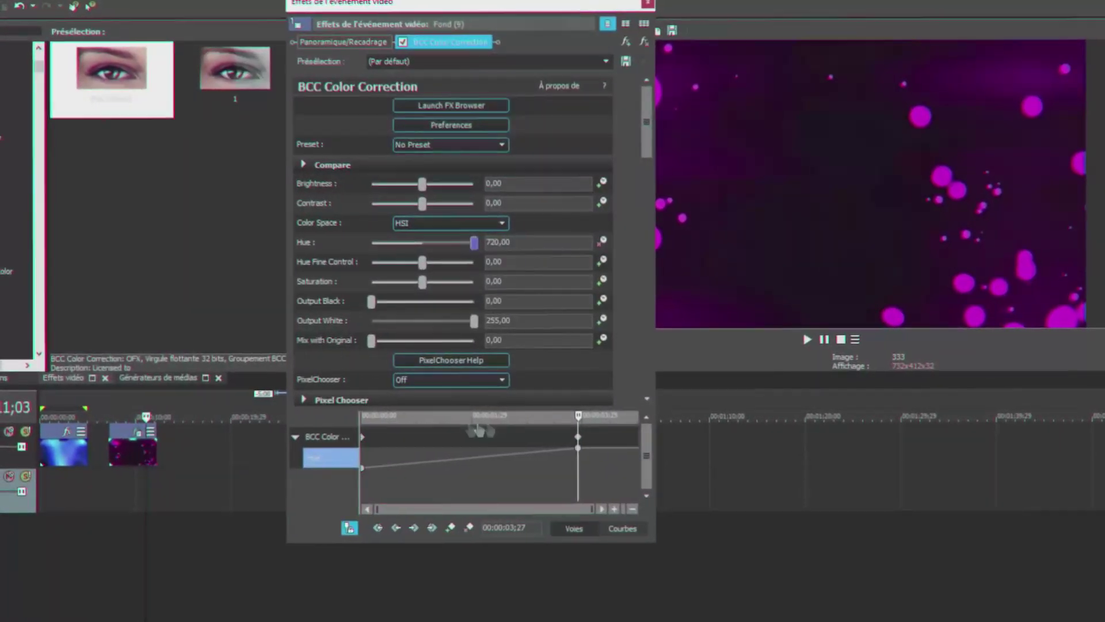
click(110, 479)
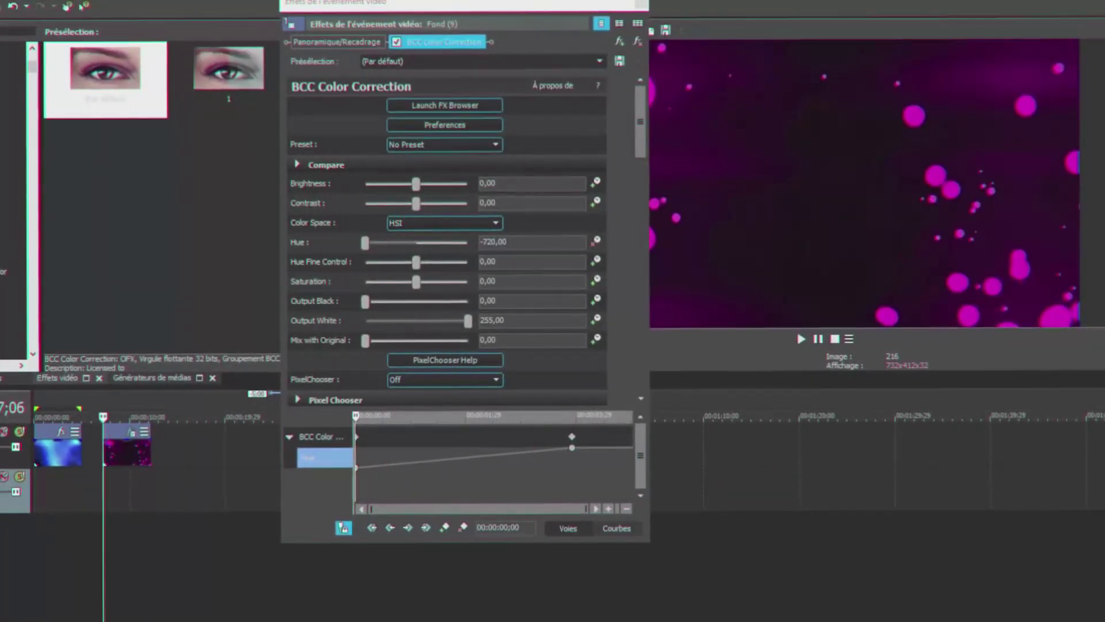
drag(544, 3, 429, 1)
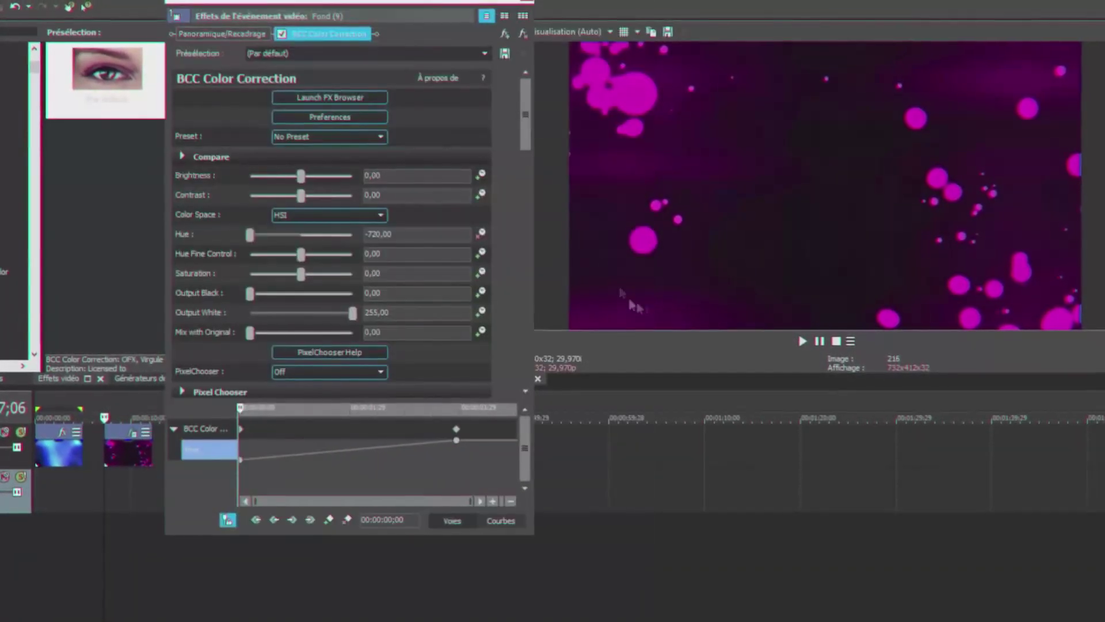
click(804, 342)
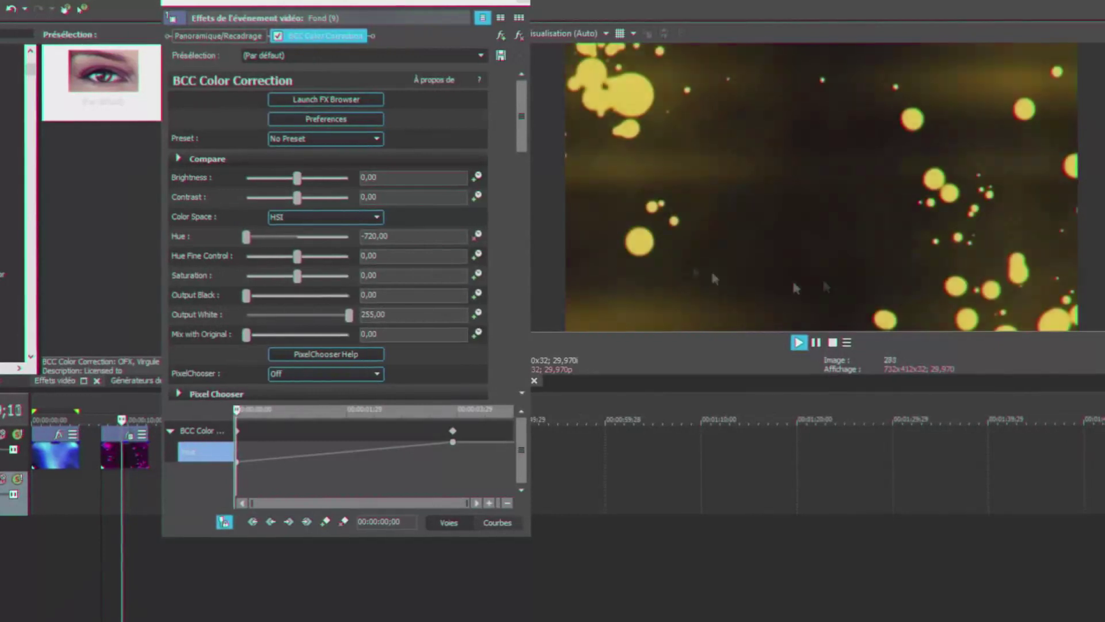
click(816, 342)
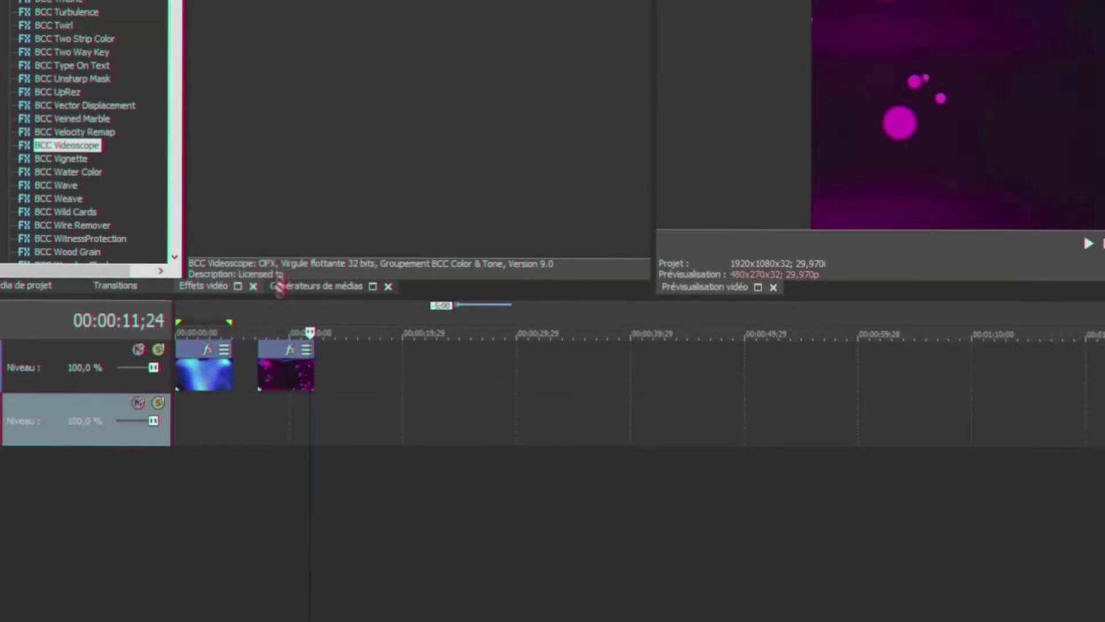
Apply the default BCC Videoscope preset to the purple clip and look over its parameters
drag(286, 374, 288, 375)
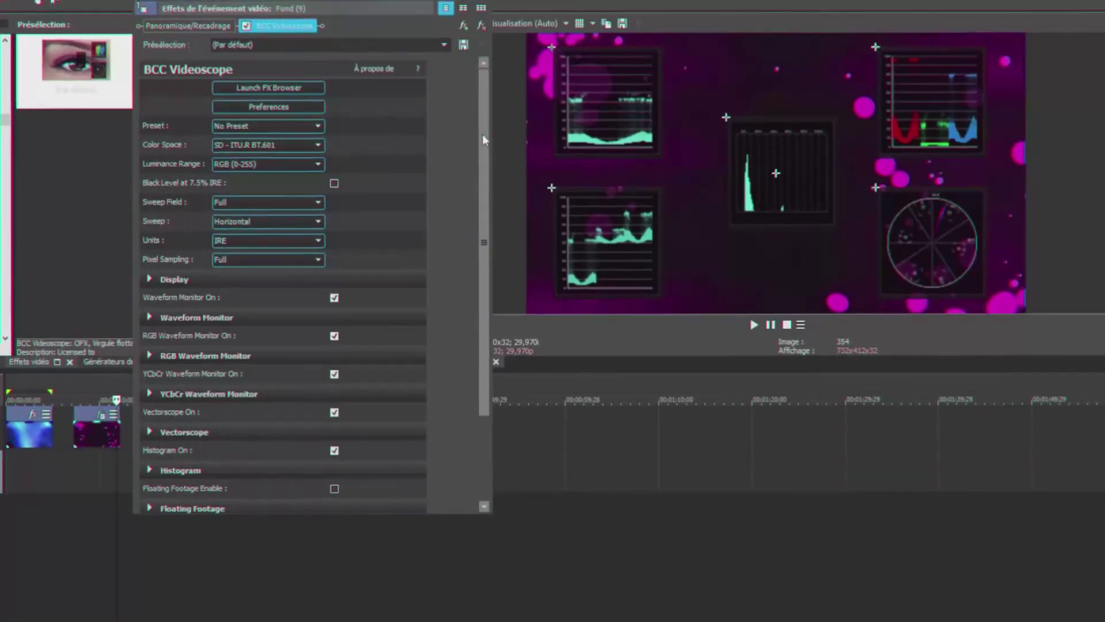
scroll(469, 226, down, 1)
scroll(459, 240, up, 1)
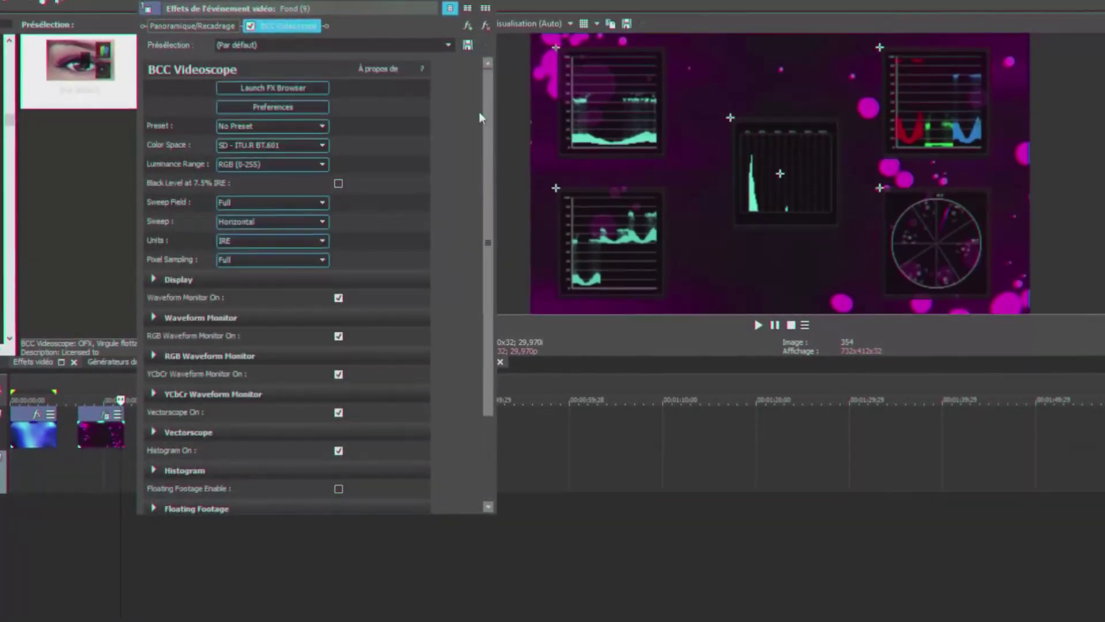
Try the Large-VectorscopeFloatImage preset in Videoscope, and replace it with the Small-WavesBot-Big-Scope preset
click(270, 125)
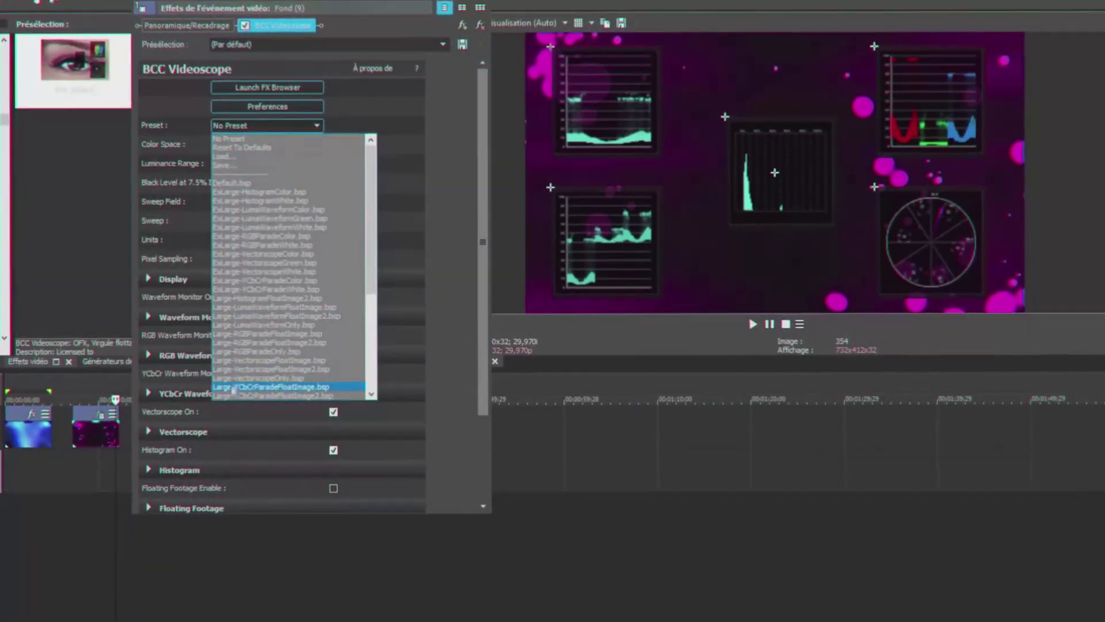
click(266, 377)
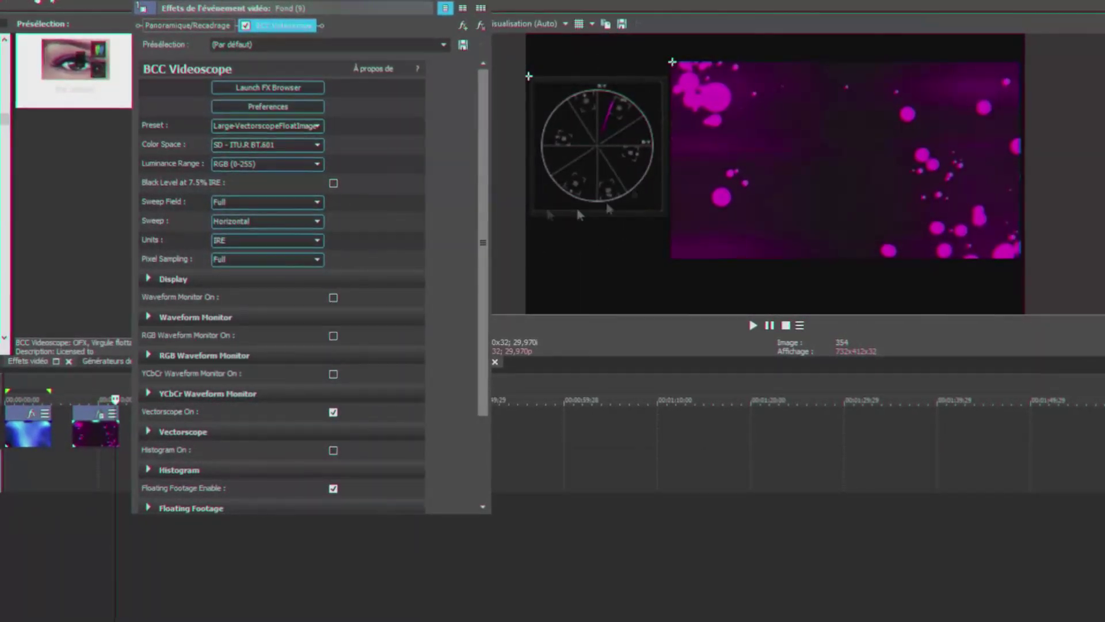
click(266, 127)
click(270, 289)
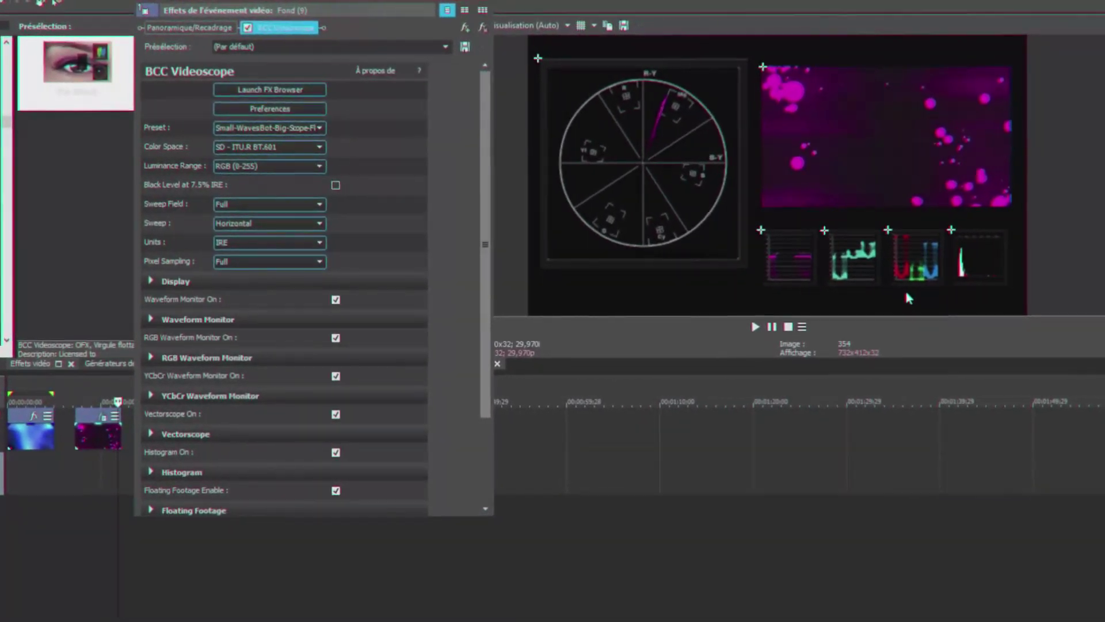
drag(118, 456, 115, 456)
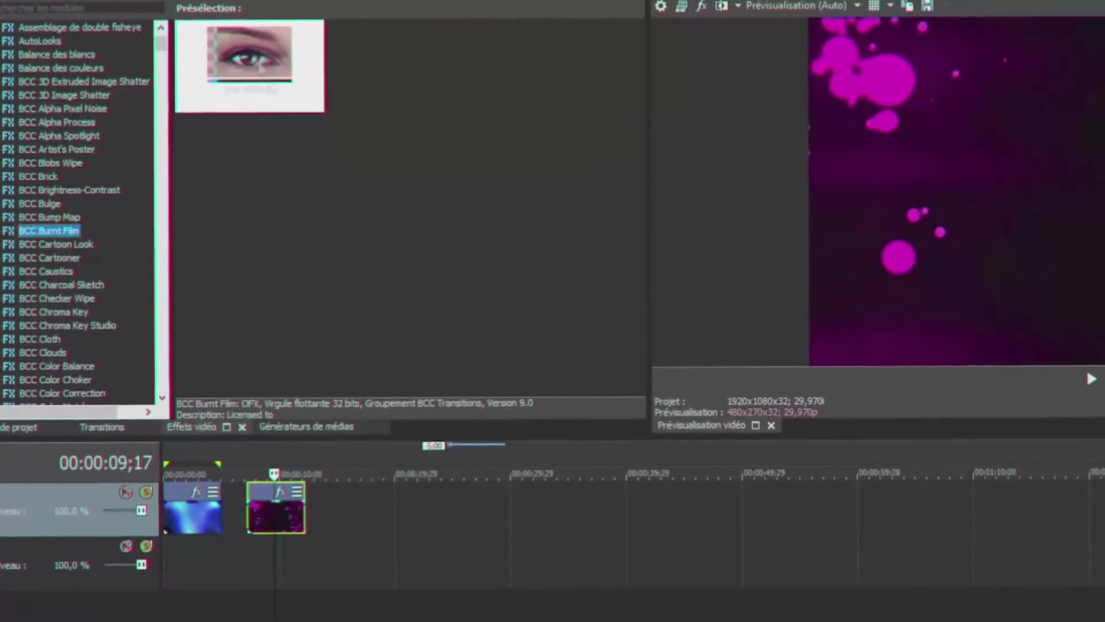
Apply the default BCC Burnt Film preset to the purple clip and move the effect window clear of the timeline clips
mouse_move(267, 79)
mouse_down()
mouse_move(403, 265)
mouse_move(295, 508)
mouse_move(314, 512)
mouse_up()
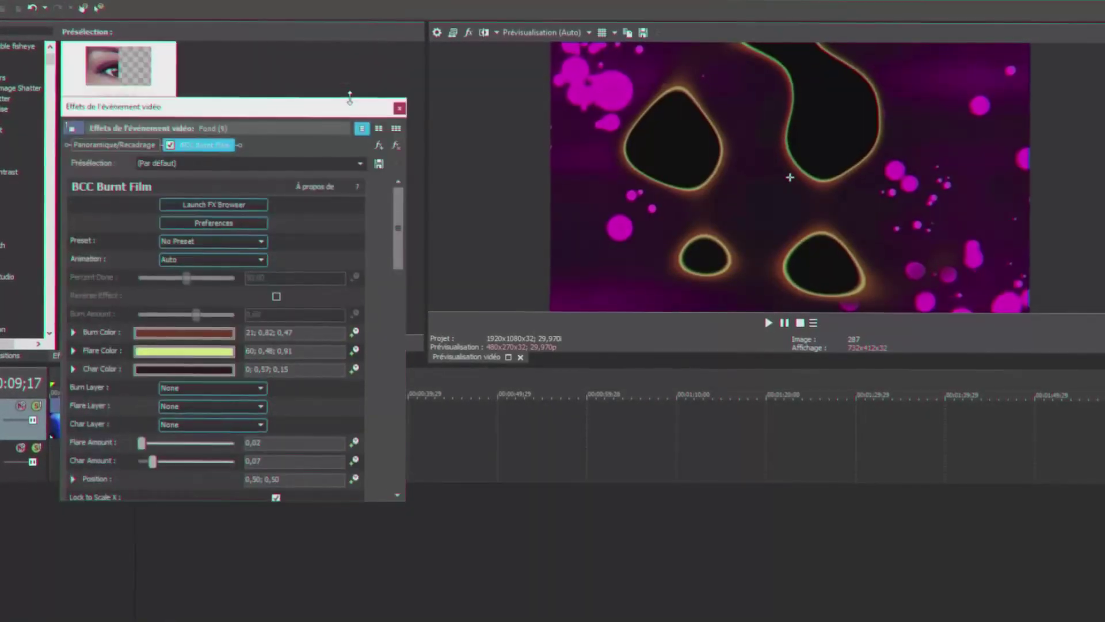
drag(350, 98, 309, 14)
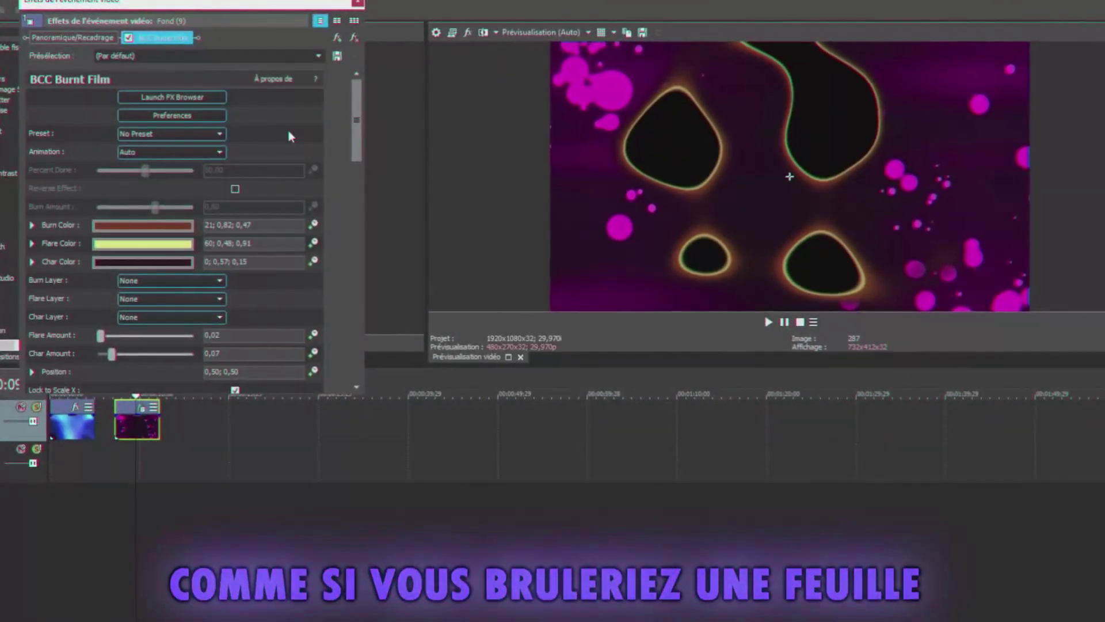
Switch the Burnt Film preset to AltDefault and preview the burn from the purple clip's start
key(space)
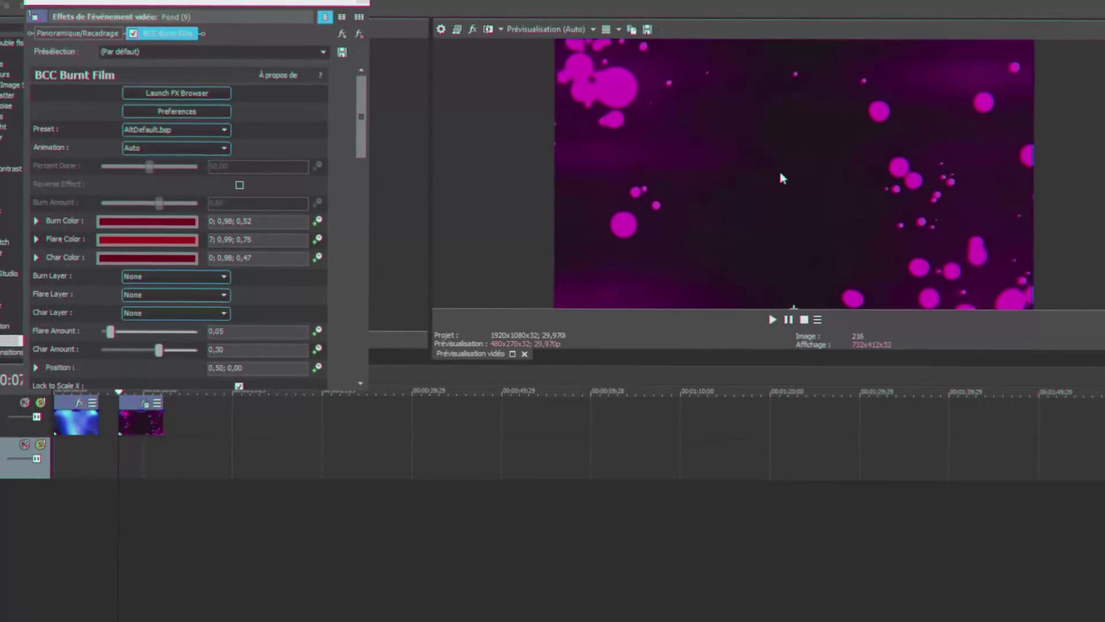
key(space)
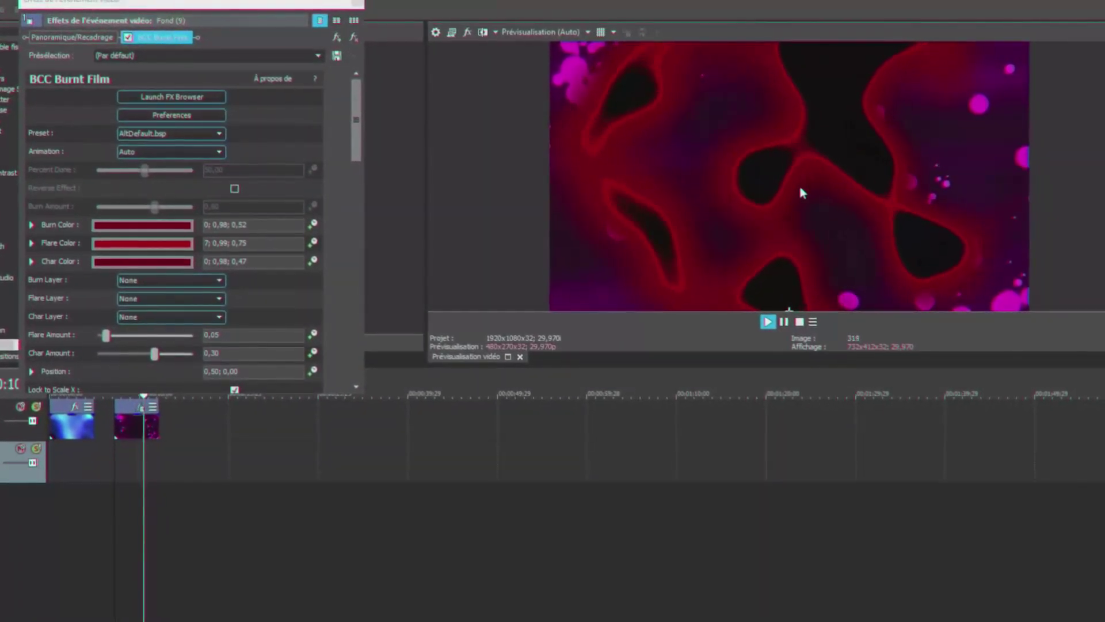
click(784, 321)
Extend the purple clip's end by about 13 seconds and preview the burn at its start and near its end
scroll(364, 426, up, 5)
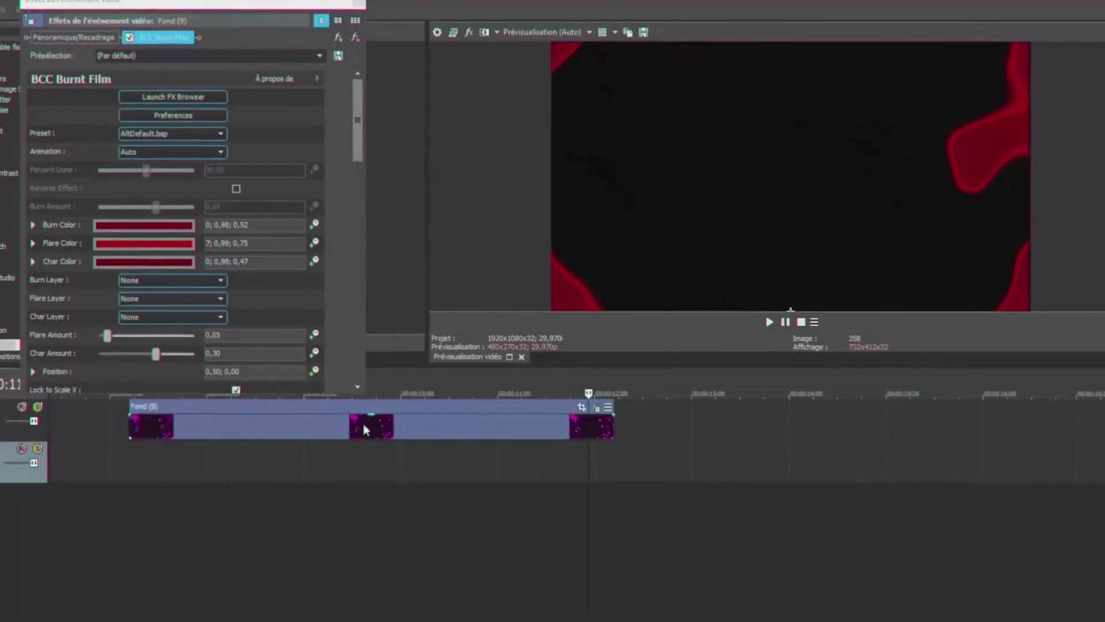
scroll(345, 433, down, 3)
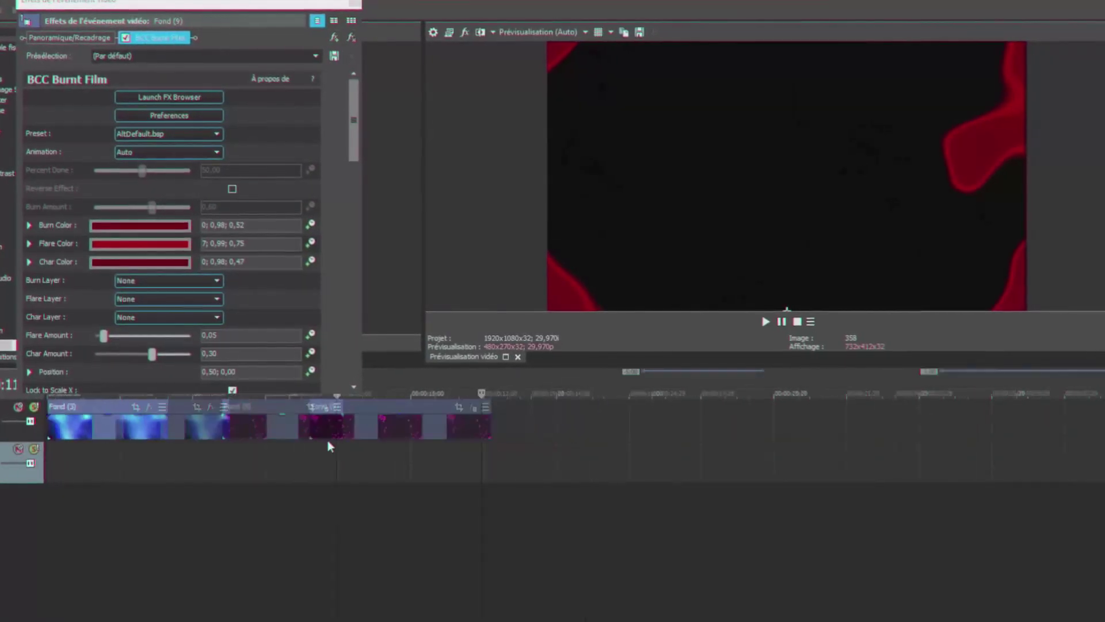
drag(349, 427, 664, 427)
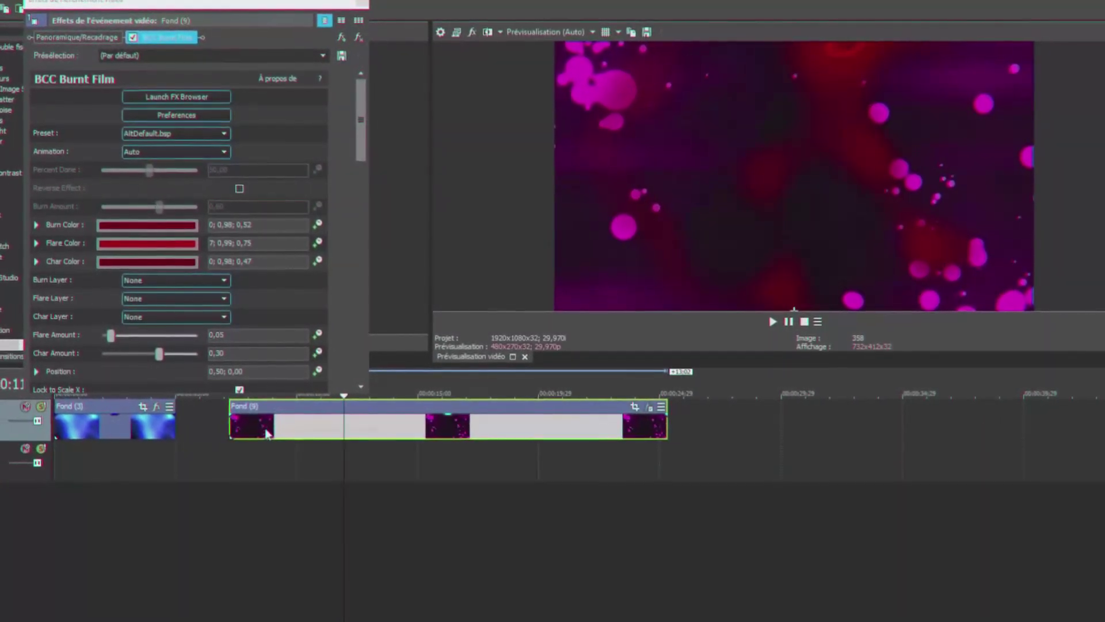
click(223, 446)
key(space)
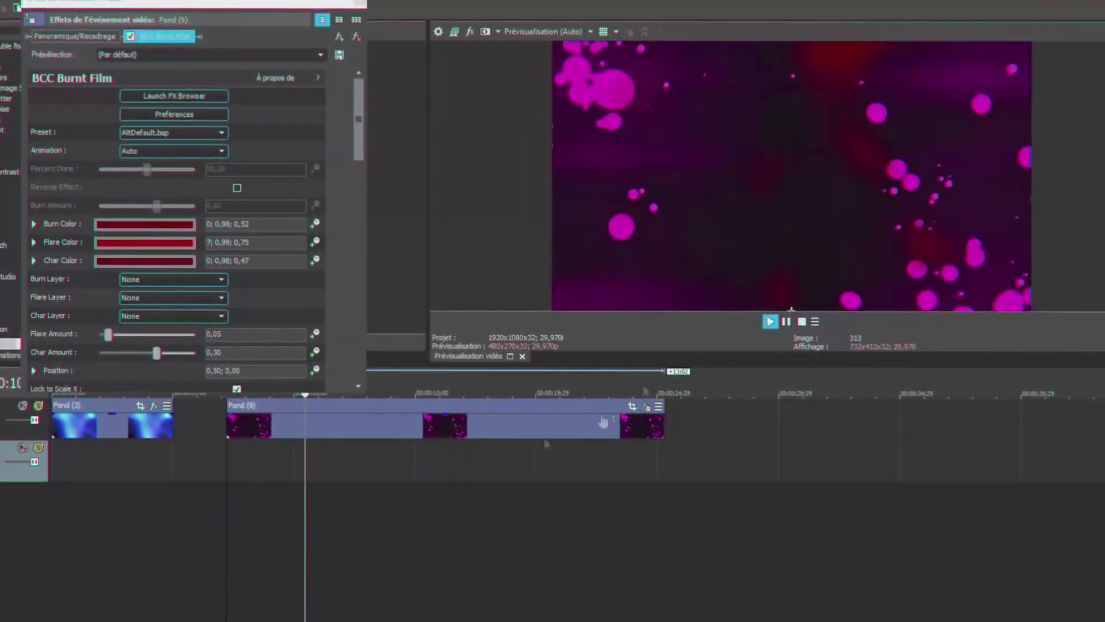
click(593, 464)
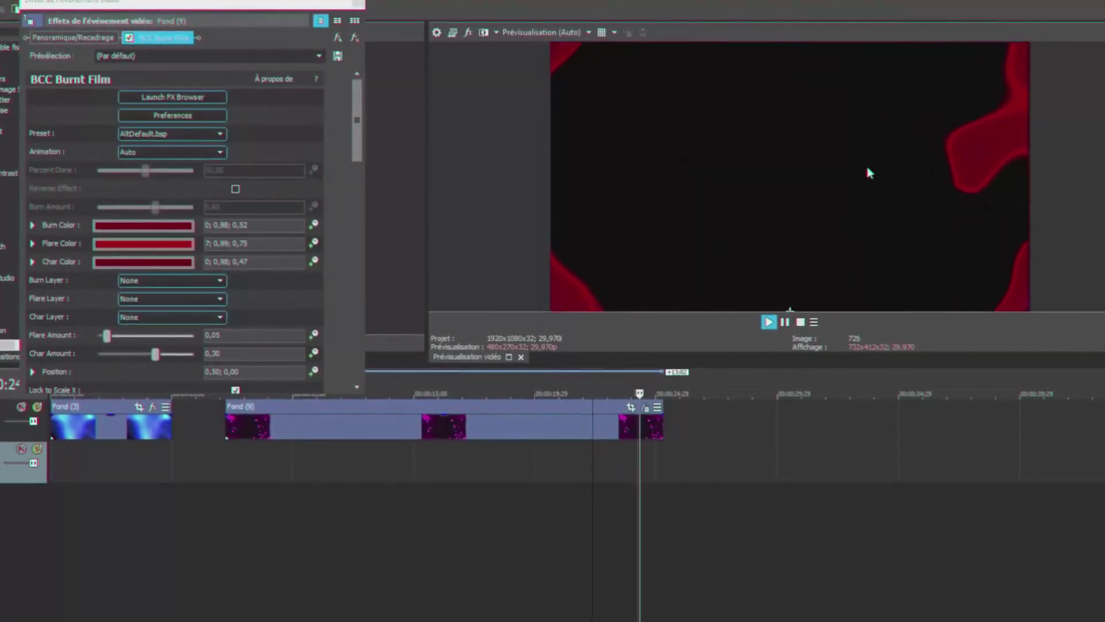
Shorten the purple clip to about 1 second and preview the burn from its start
drag(664, 426, 247, 429)
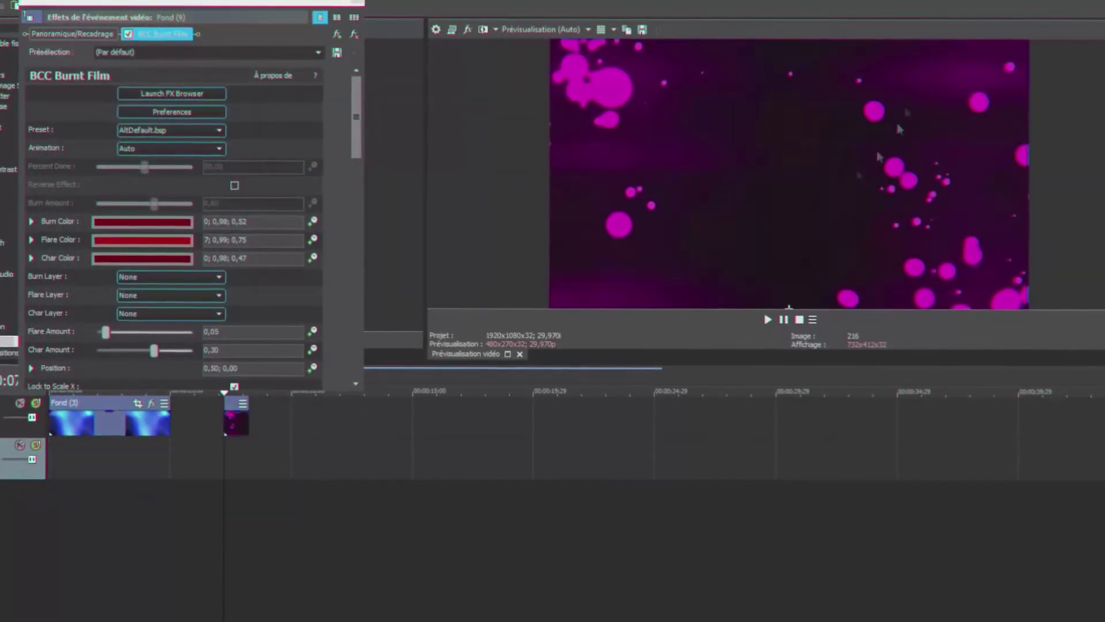
key(space)
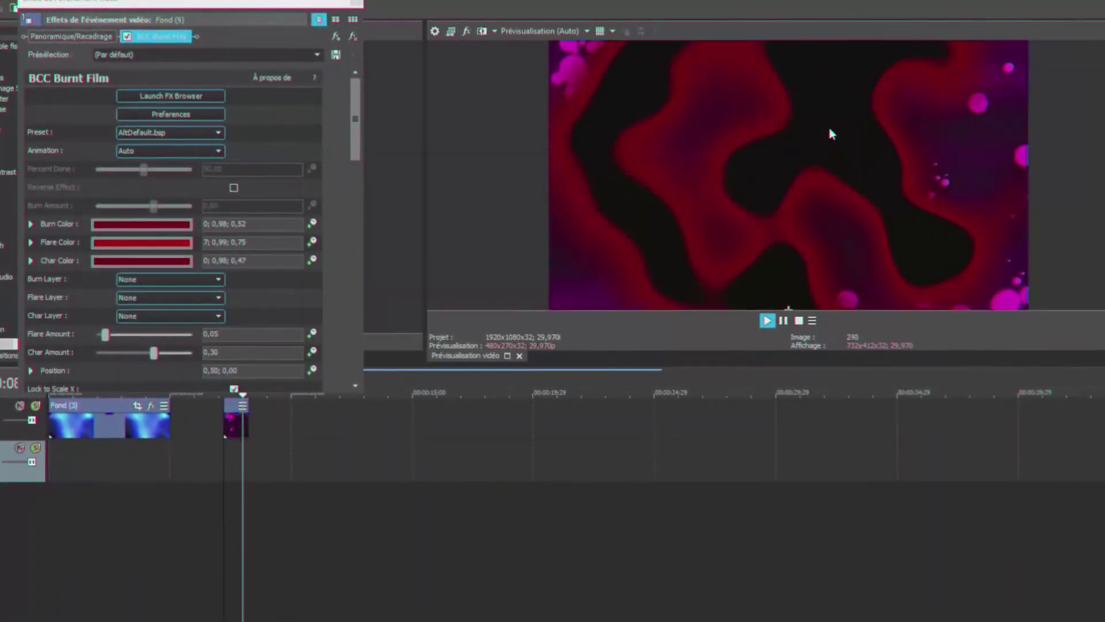
key(space)
Switch the Burnt Film preset to blueBurn and try a much higher Flare Amount
click(170, 132)
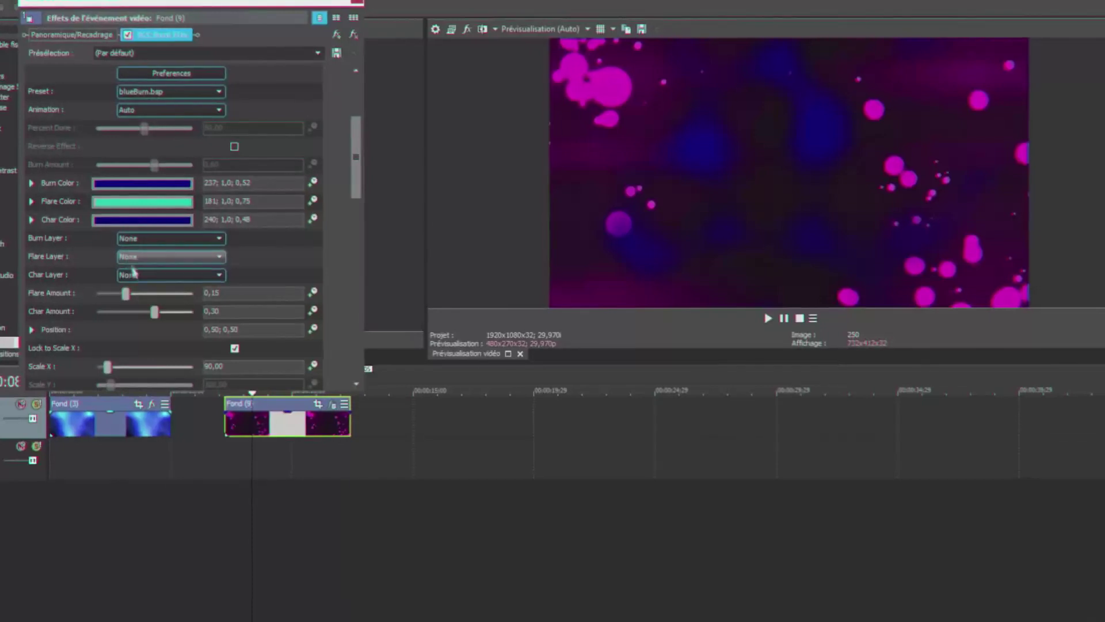
drag(125, 294, 199, 305)
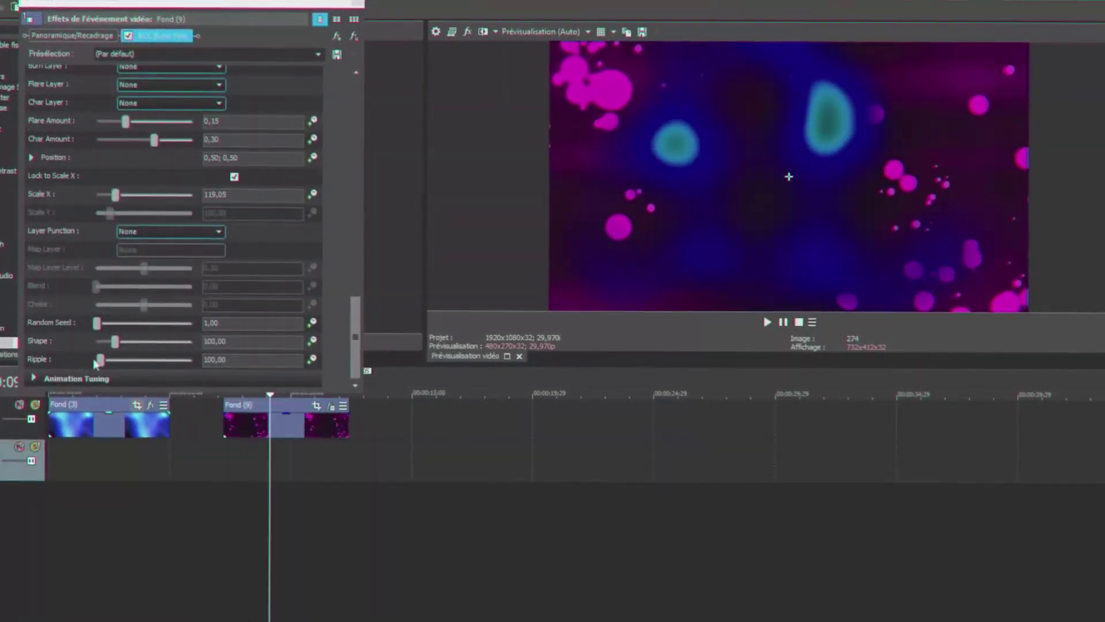
Try the Burnt Film Ripple at its maximum and at 1, and the Shape at 408.35 and at its minimum
drag(99, 362, 293, 401)
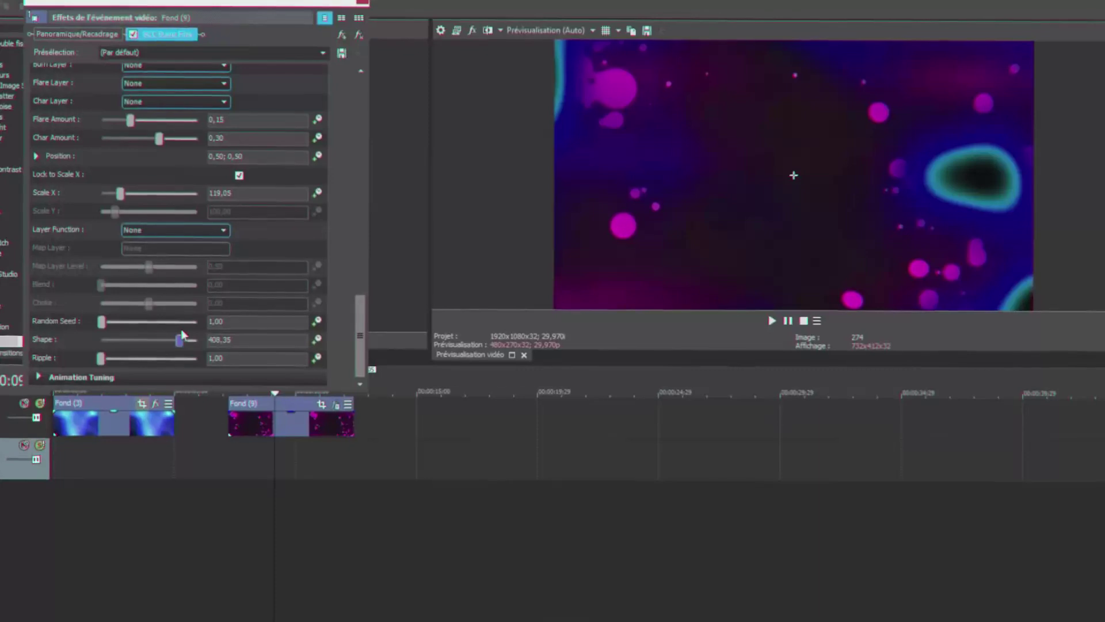
drag(175, 339, 99, 341)
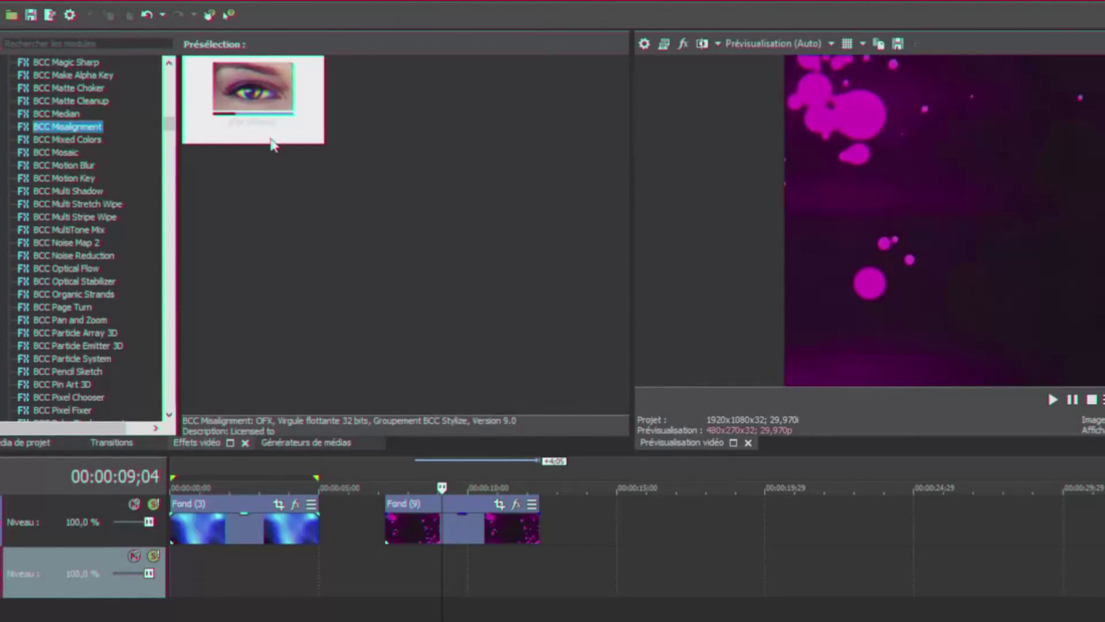
Apply the default BCC Misalignment preset to the purple clip and switch its effect preset to 3dGlasses
drag(267, 85, 449, 525)
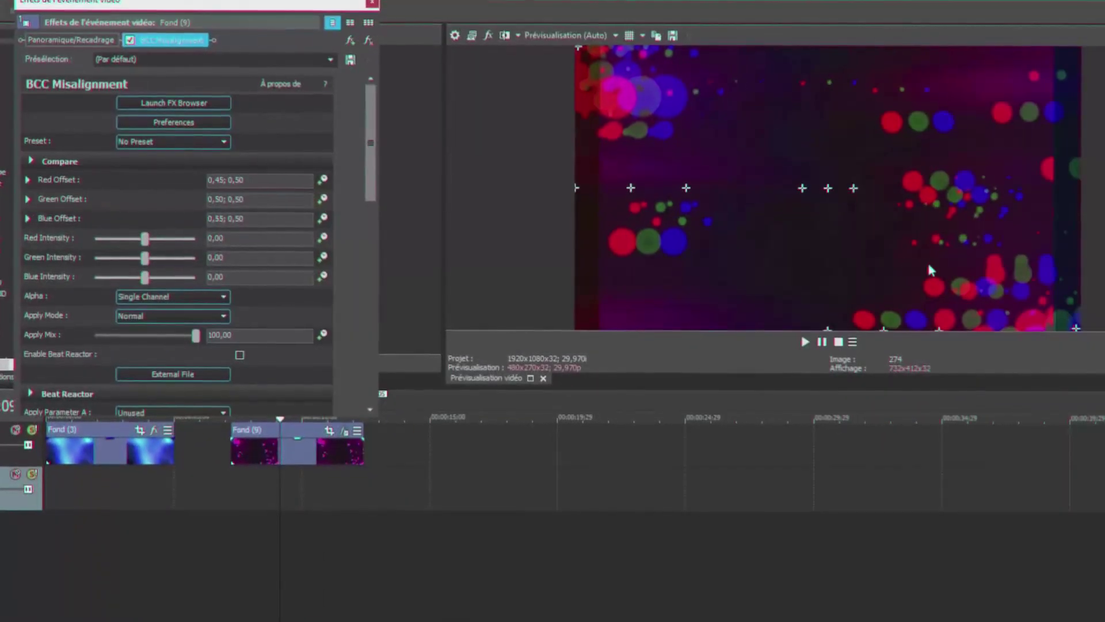
click(223, 141)
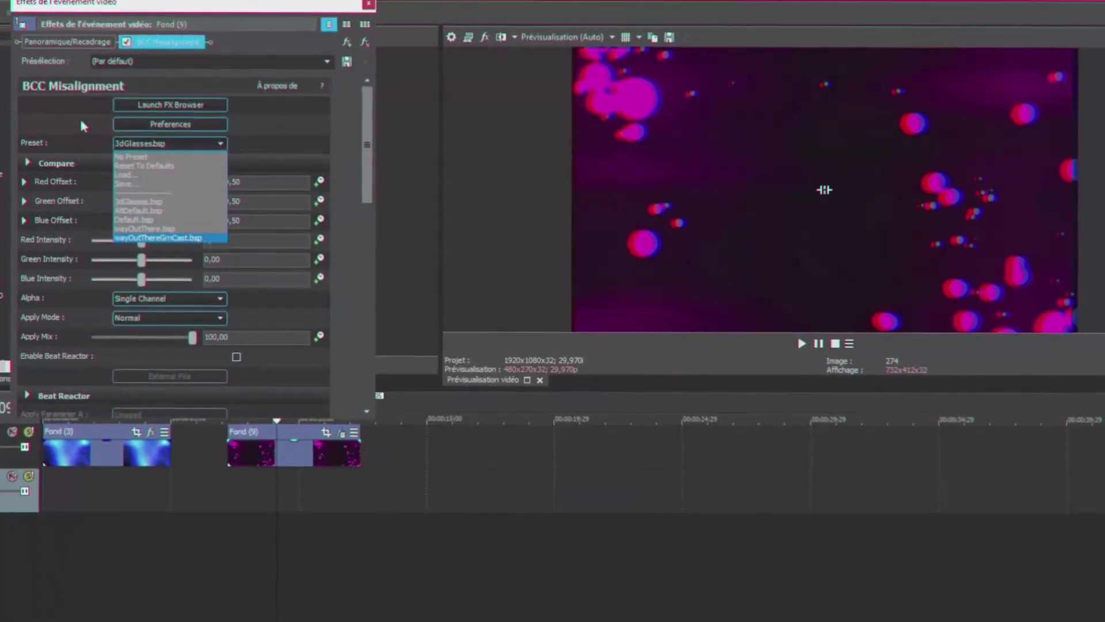
click(81, 124)
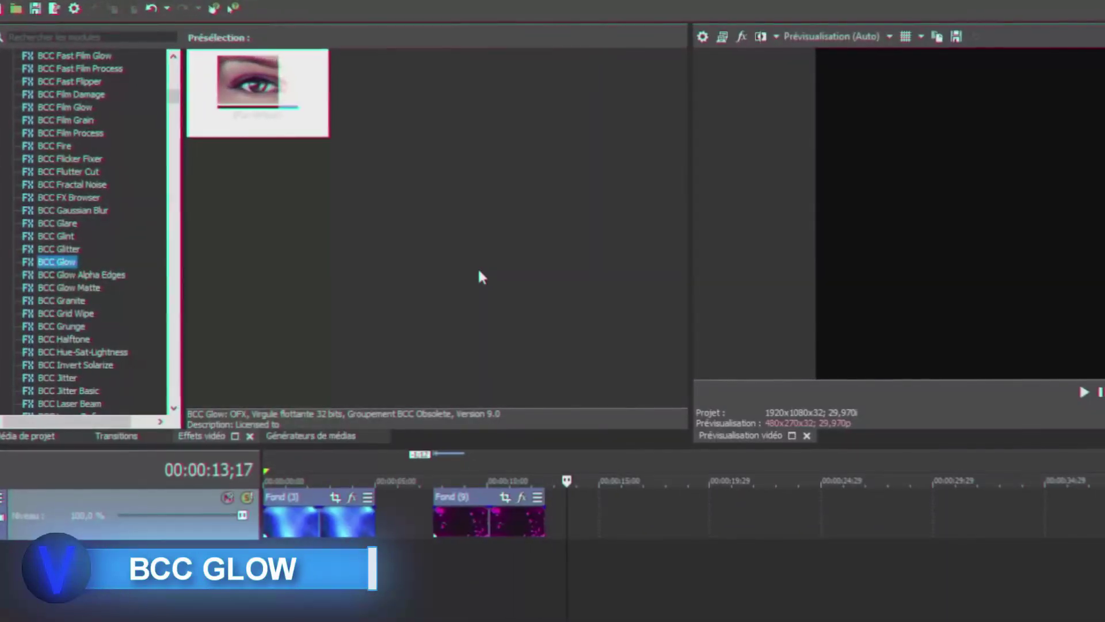
Apply the default BCC Glow preset to the purple clip near its middle and compare the image with the effect off and on
click(484, 480)
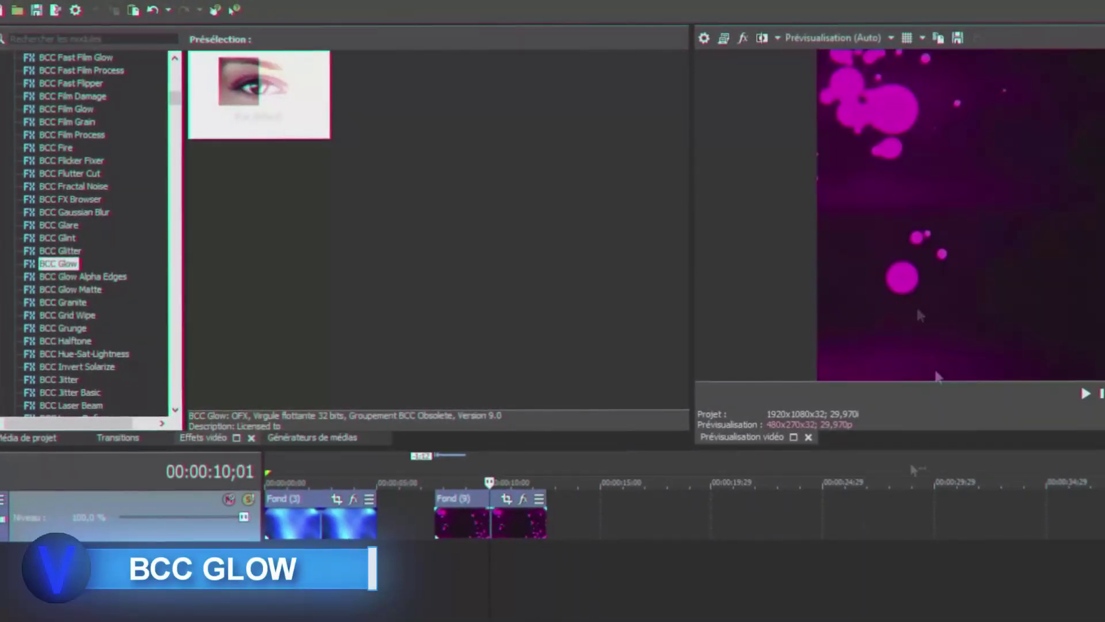
drag(260, 95, 489, 522)
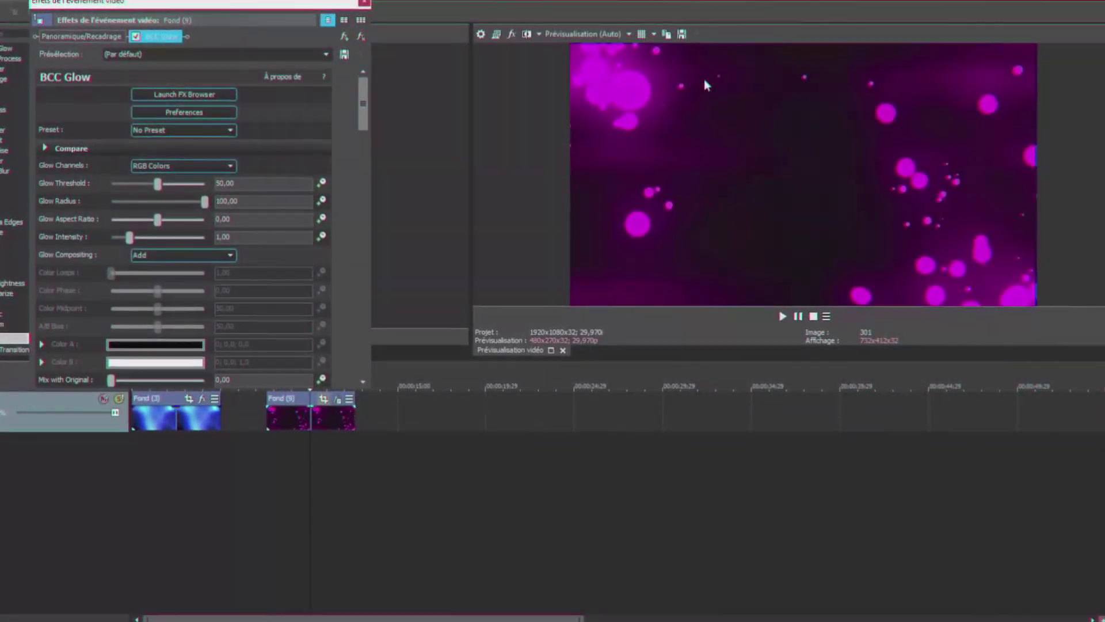
click(133, 35)
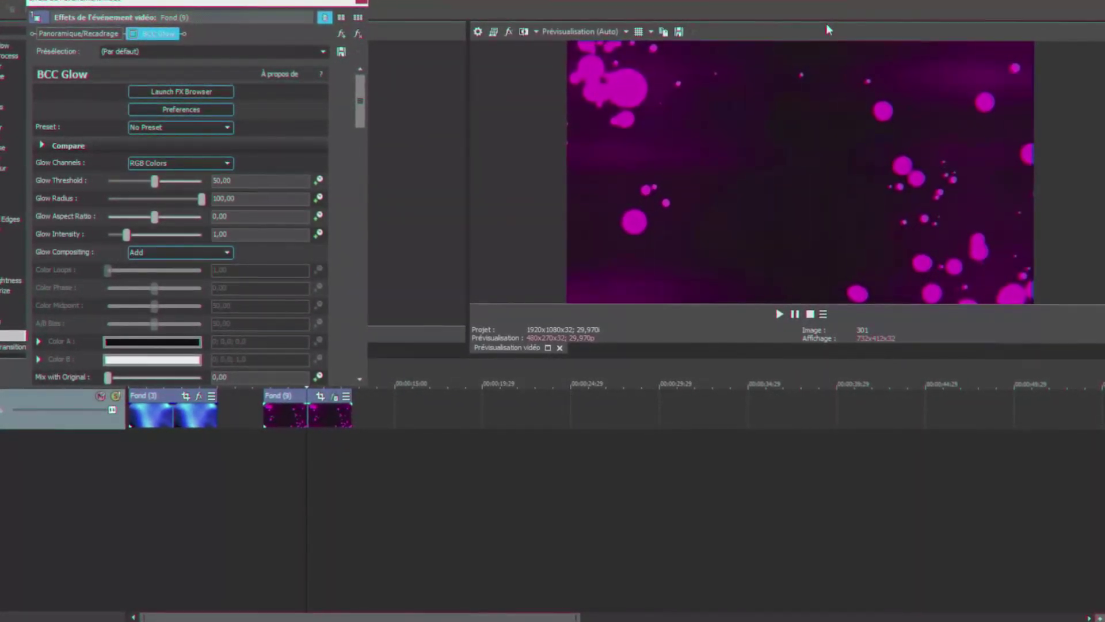
click(134, 34)
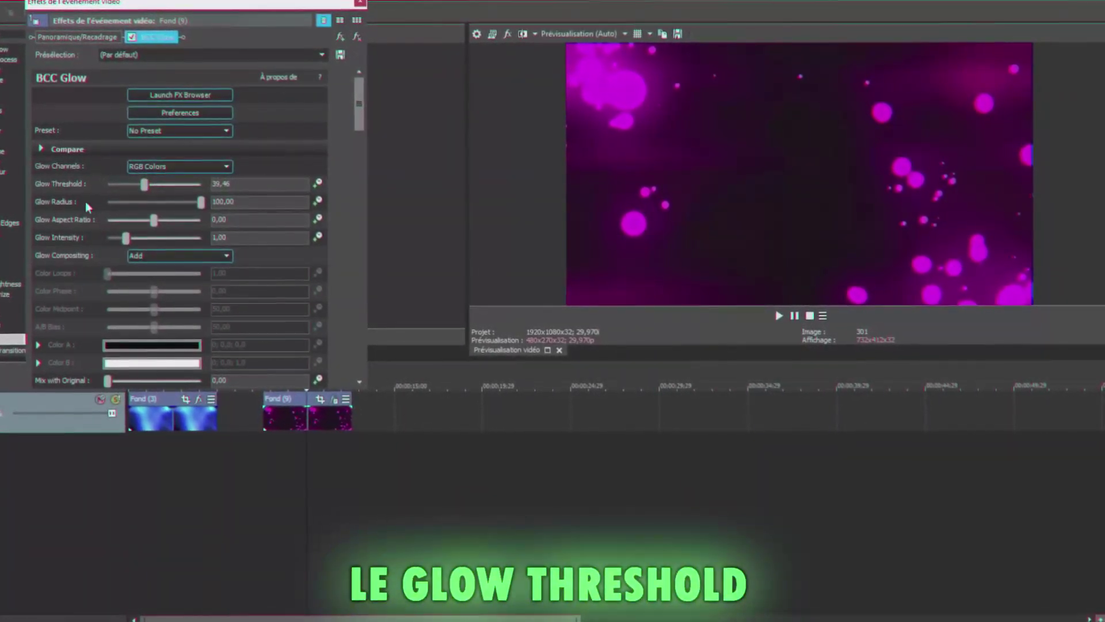
Lower the Glow Threshold to 24.49 and try a smaller Glow Radius
mouse_move(143, 183)
mouse_down()
mouse_move(190, 183)
mouse_move(90, 189)
mouse_move(135, 187)
mouse_up()
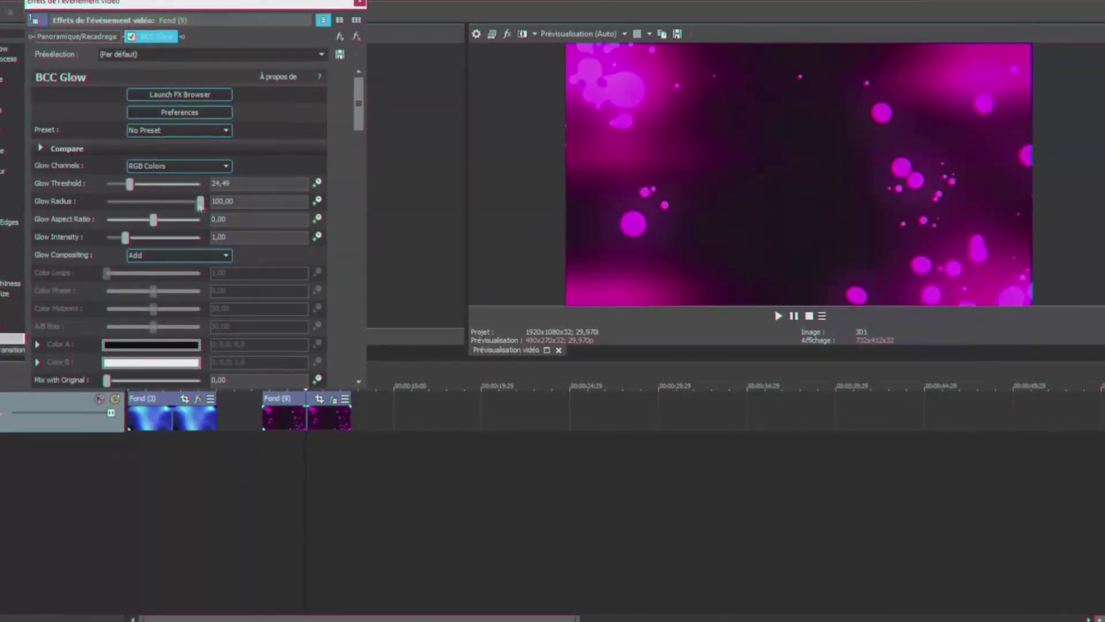
mouse_move(200, 199)
mouse_down()
mouse_move(106, 200)
mouse_move(191, 201)
mouse_up()
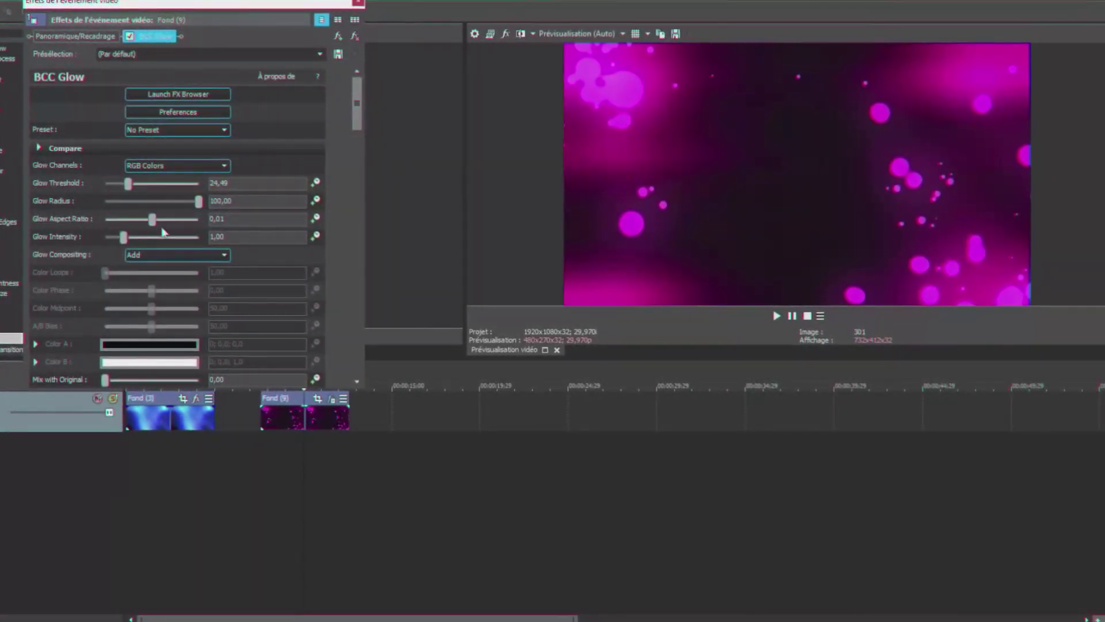
Try the Glow Aspect Ratio at 1.00, return it to about zero, and vary the Glow Intensity
drag(172, 223, 290, 226)
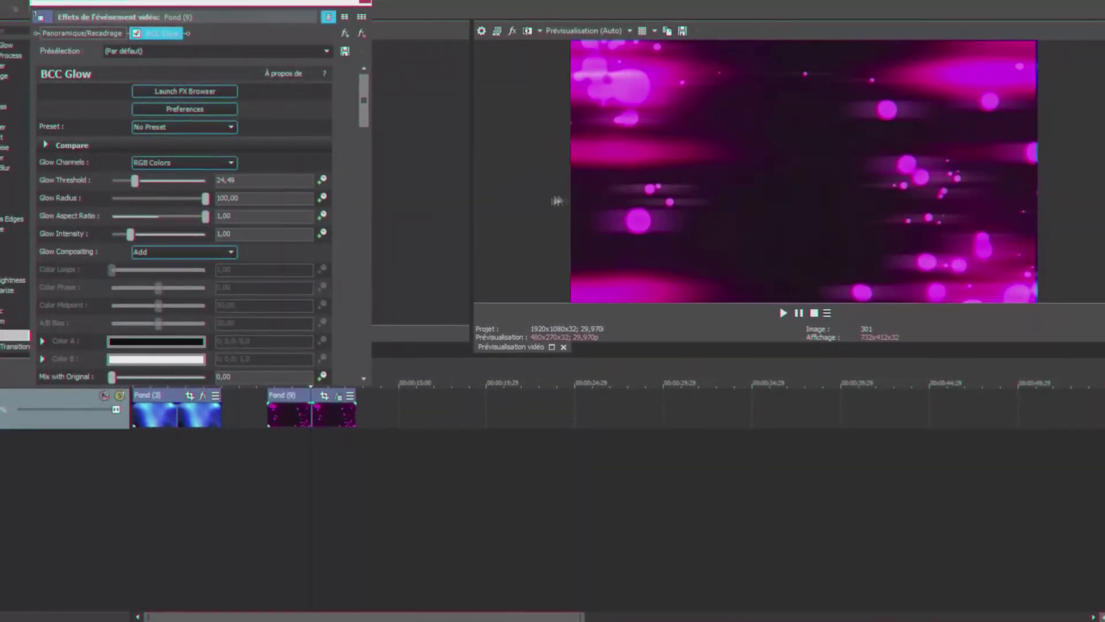
drag(205, 217, 154, 229)
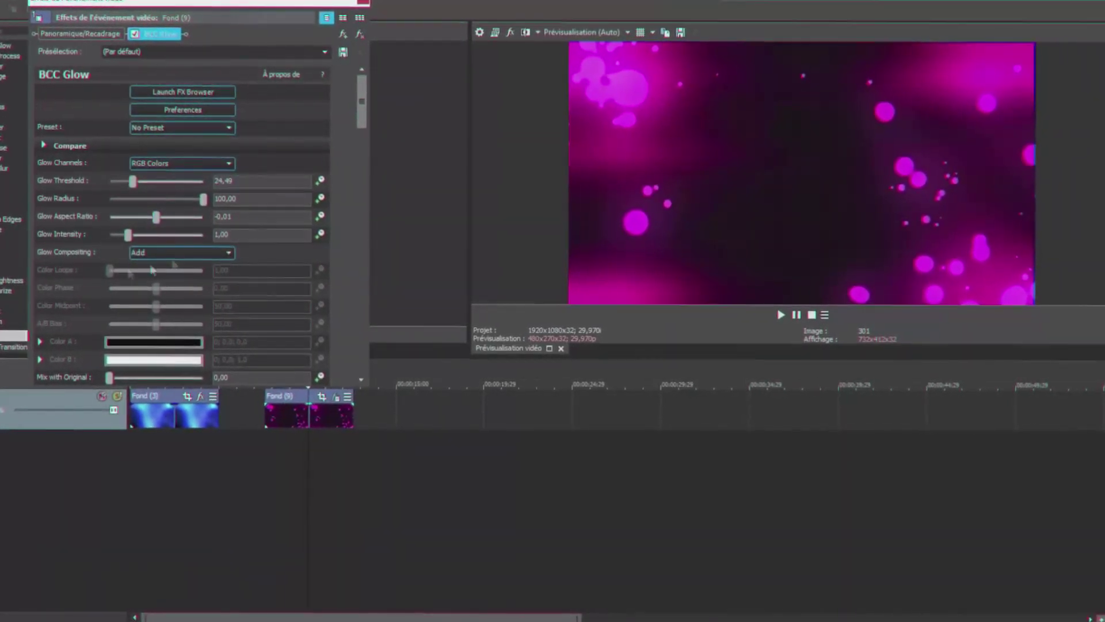
drag(130, 234, 85, 236)
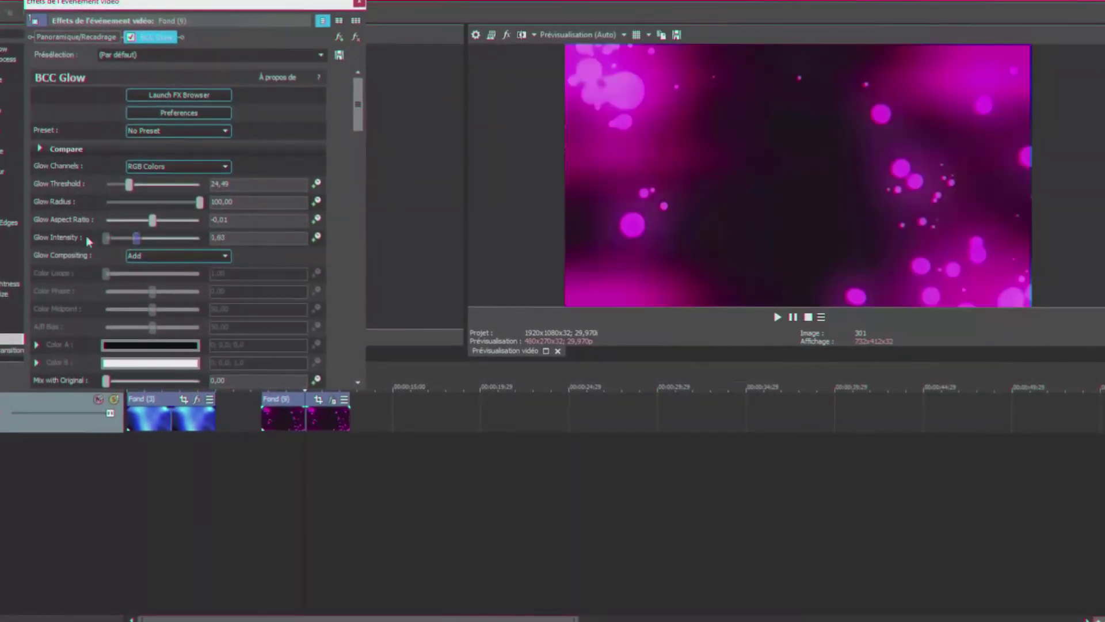
scroll(85, 236, down, 3)
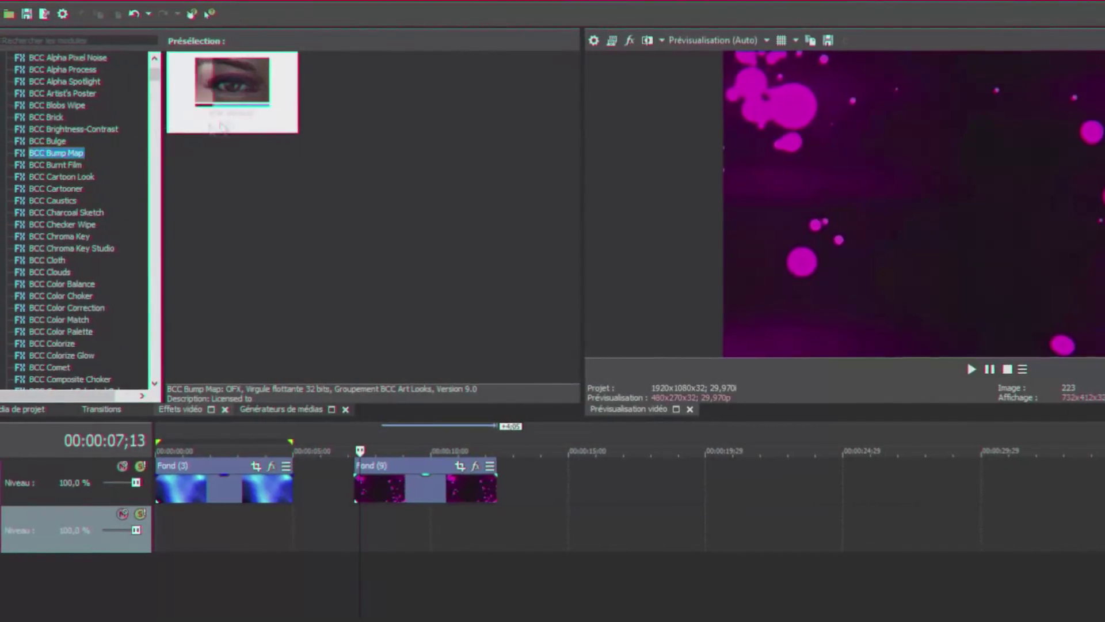
Apply the default BCC Bump Map preset to the purple clip and reduce its Scale X to 24.01
drag(249, 94, 433, 481)
drag(390, 395, 391, 396)
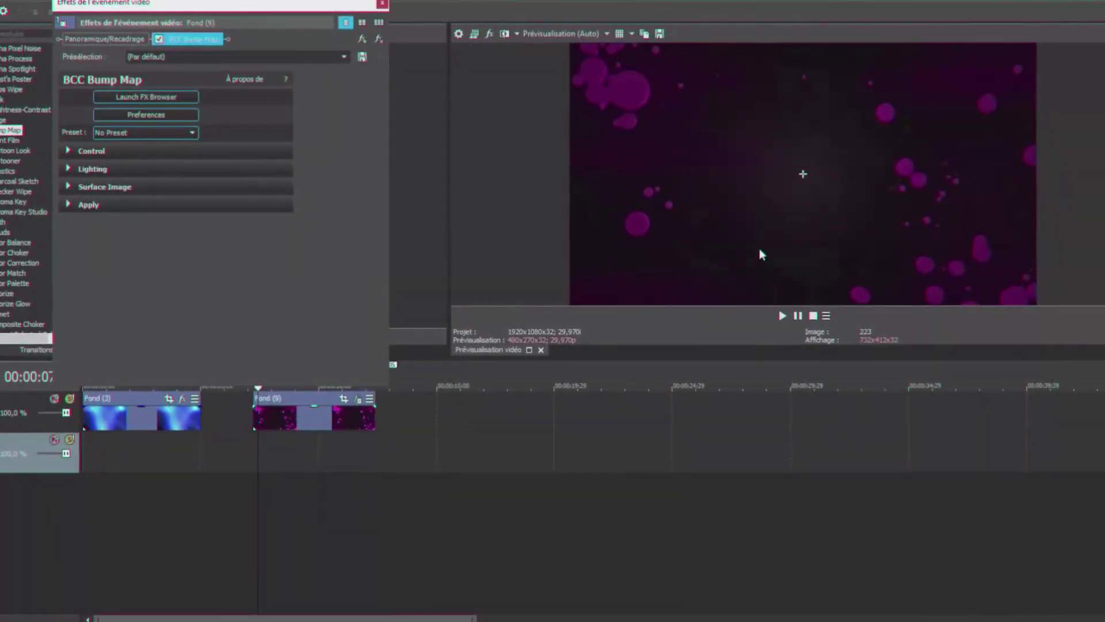
click(69, 151)
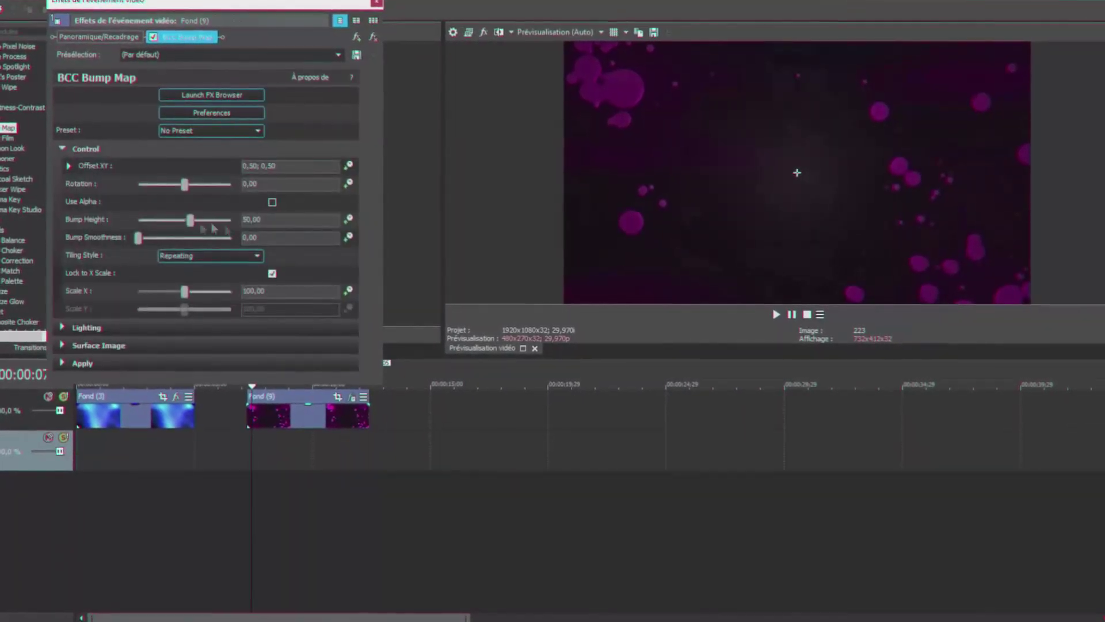
drag(191, 293, 153, 294)
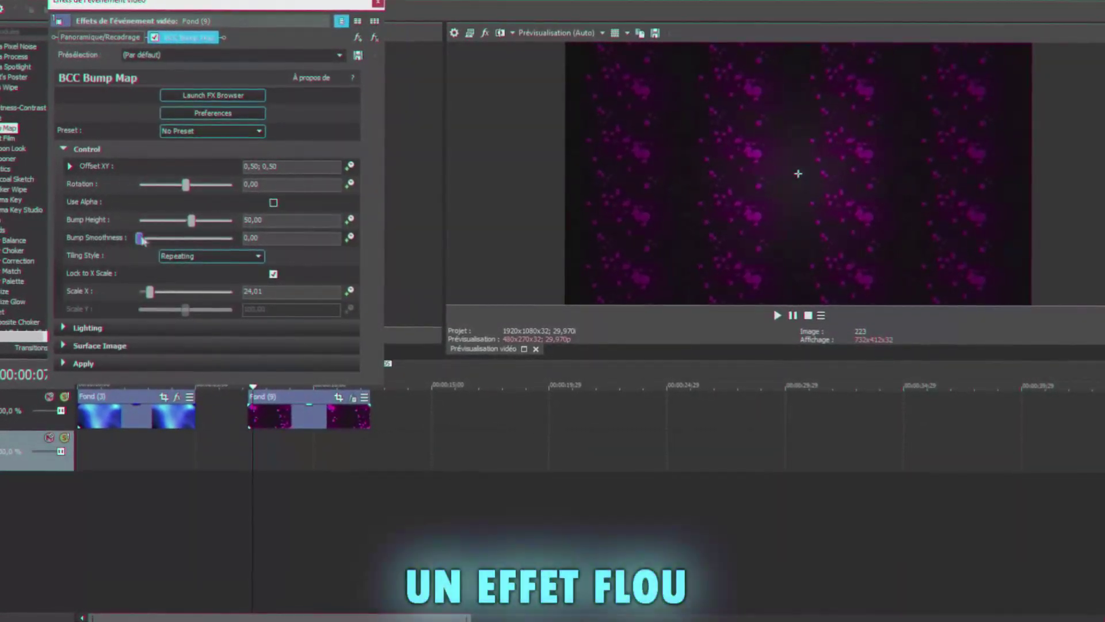
Try the Bump Smoothness at its maximum and a lower Rotation for the bump map
drag(140, 238, 257, 241)
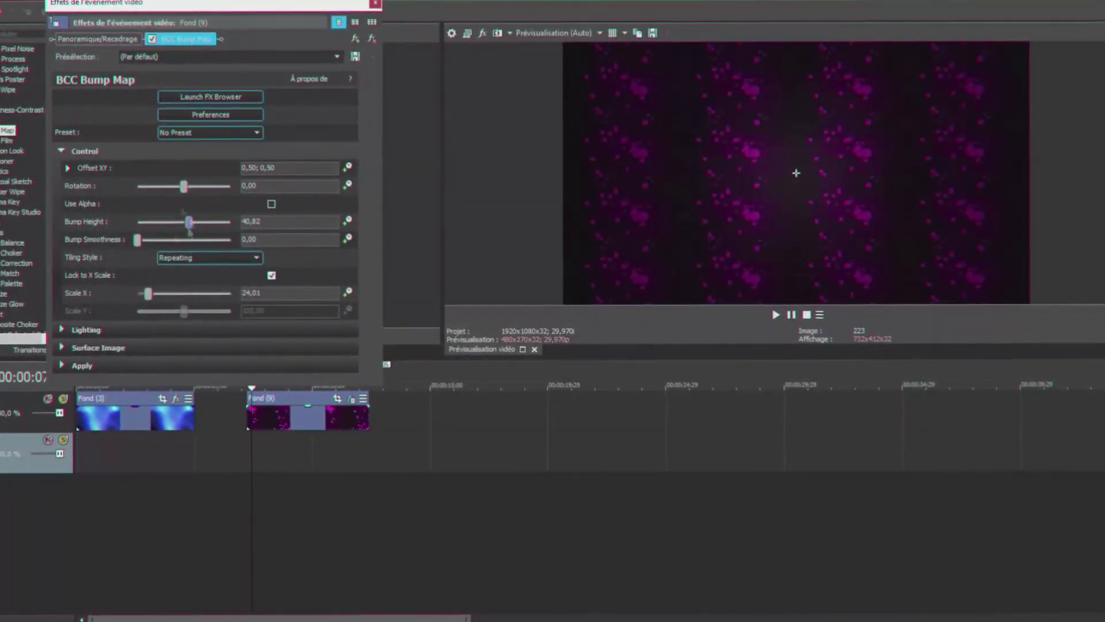
mouse_move(186, 185)
mouse_down()
mouse_move(197, 185)
mouse_move(172, 186)
mouse_up()
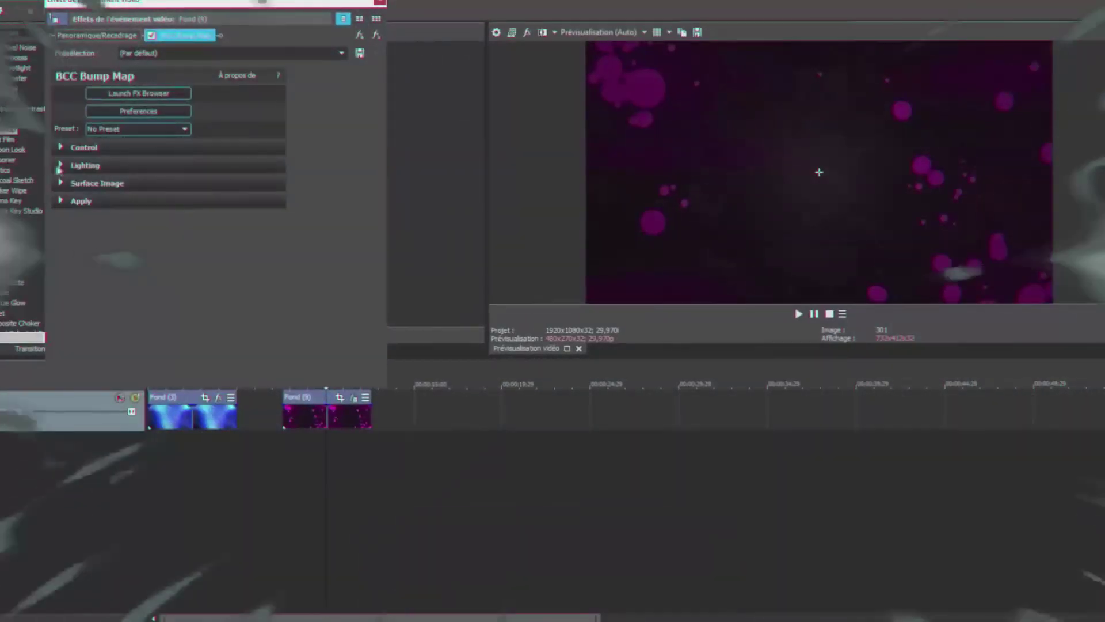
Try the bump map lighting's Light Z at 10.00 and reduce it to 0.88
click(83, 166)
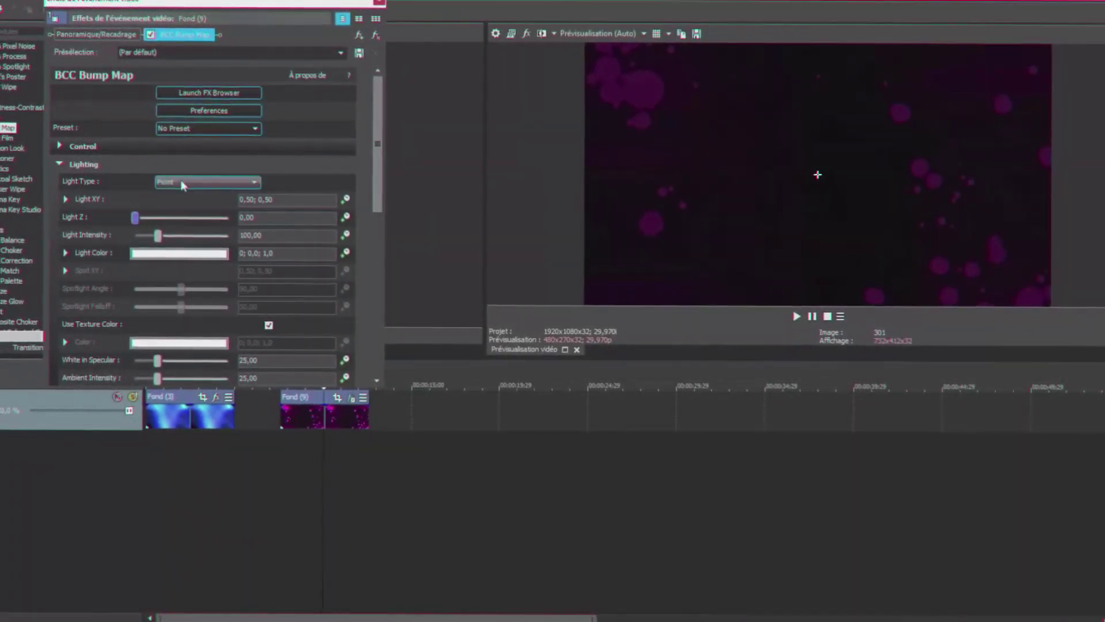
drag(140, 223, 229, 218)
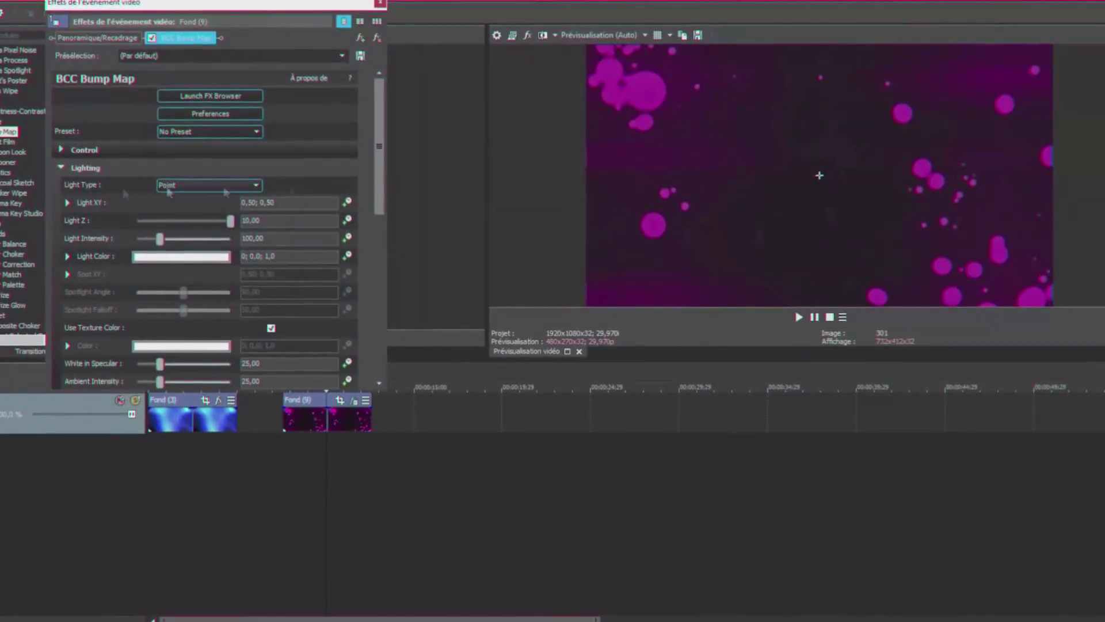
drag(231, 221, 146, 221)
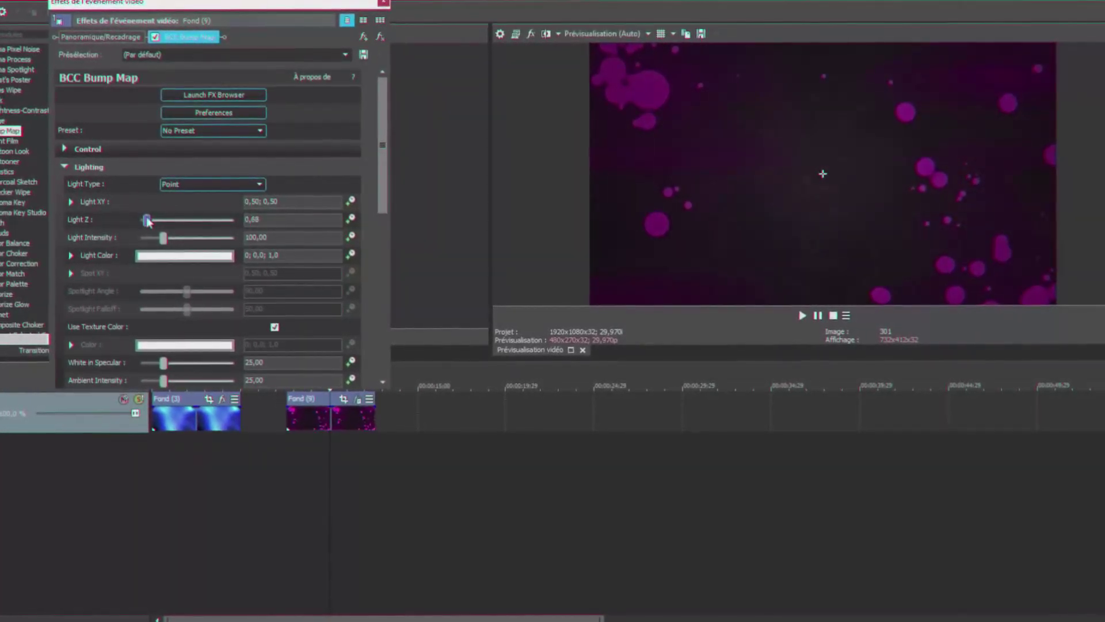
drag(146, 219, 147, 219)
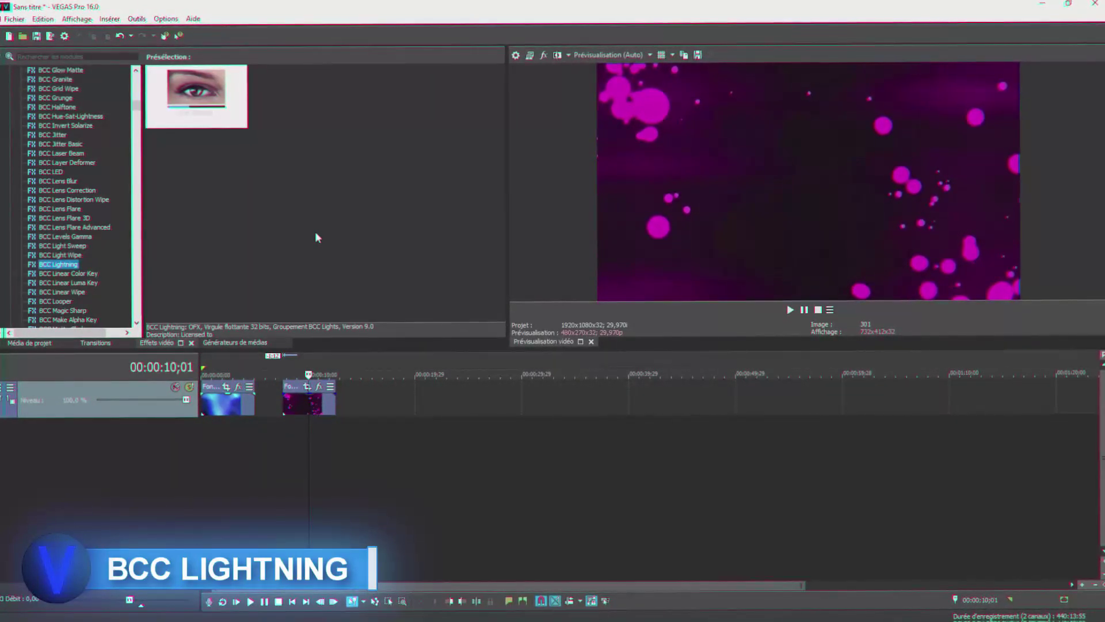
Move the playhead to 00:00:01;28 and apply the default BCC Lightning preset to the blue clip
click(217, 437)
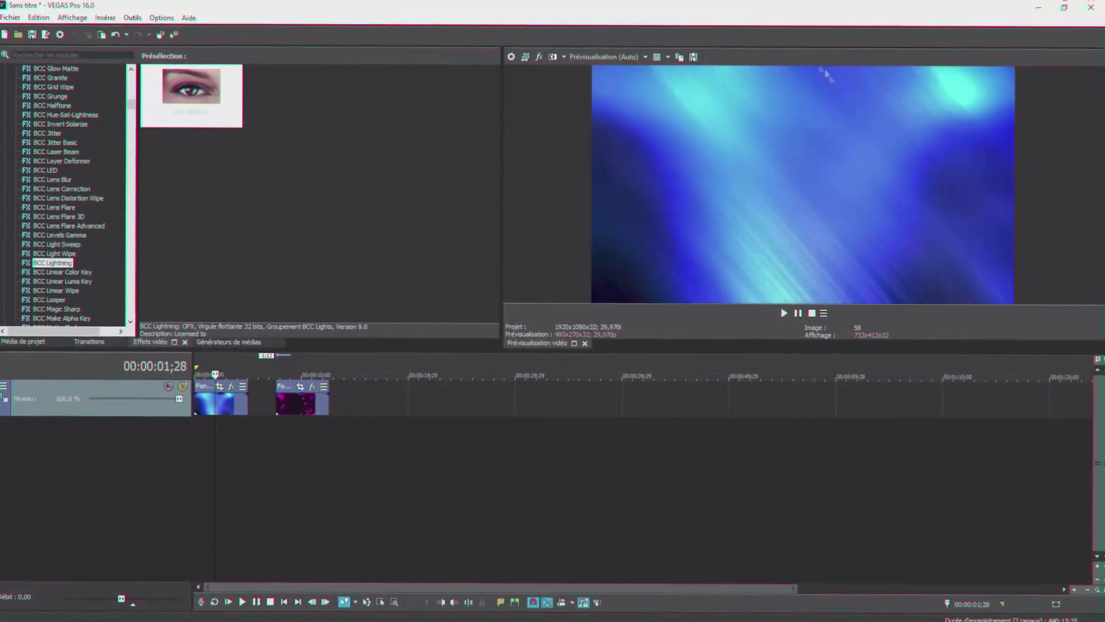
drag(197, 93, 230, 397)
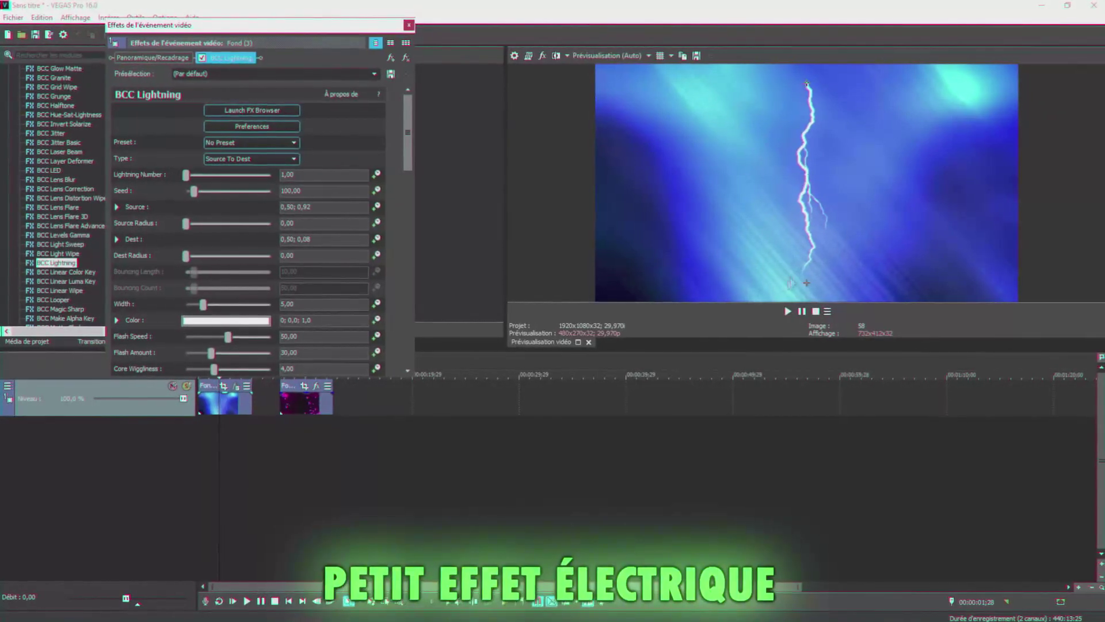
Set the lightning's Source to 0.08; 0.95 and its Dest to 0.83; 0.08
click(115, 207)
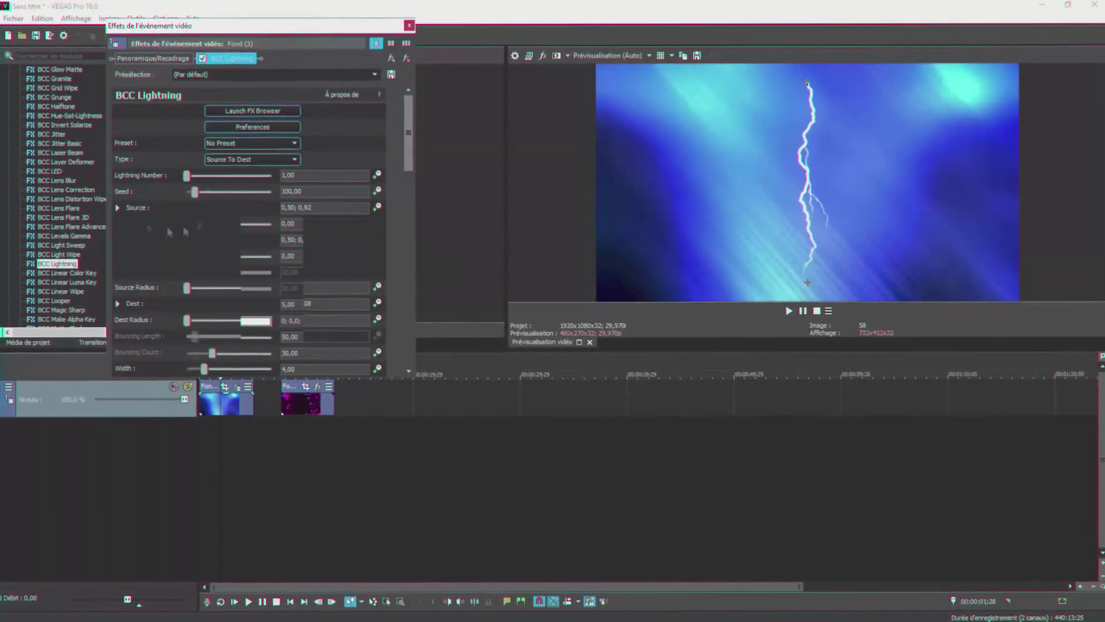
drag(275, 232, 246, 224)
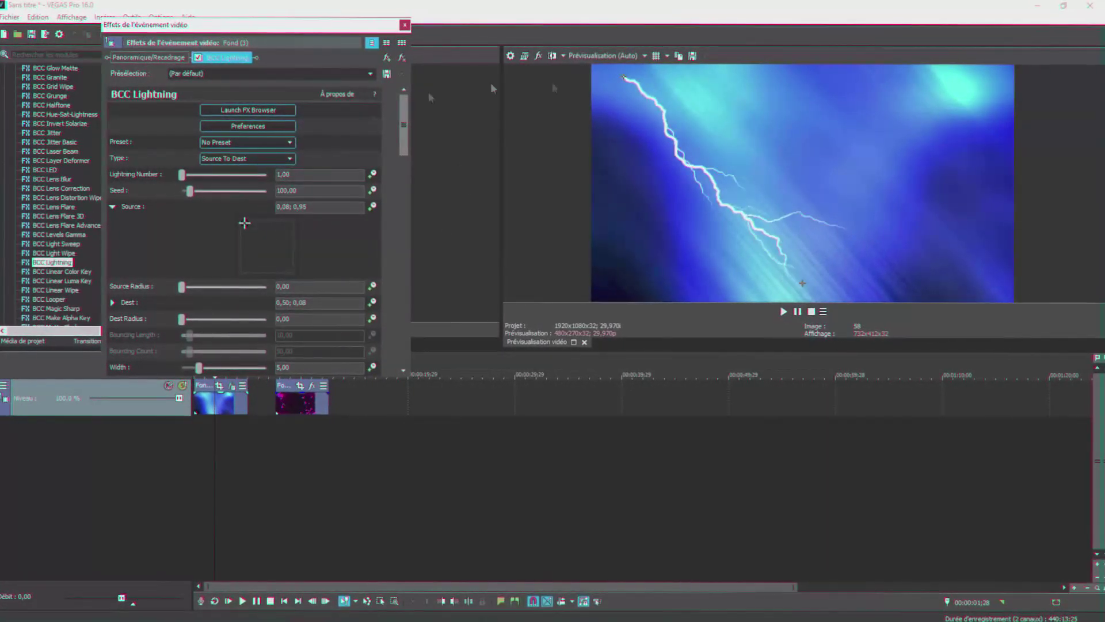
click(114, 303)
mouse_move(269, 363)
mouse_down()
mouse_move(294, 350)
mouse_move(289, 368)
mouse_up()
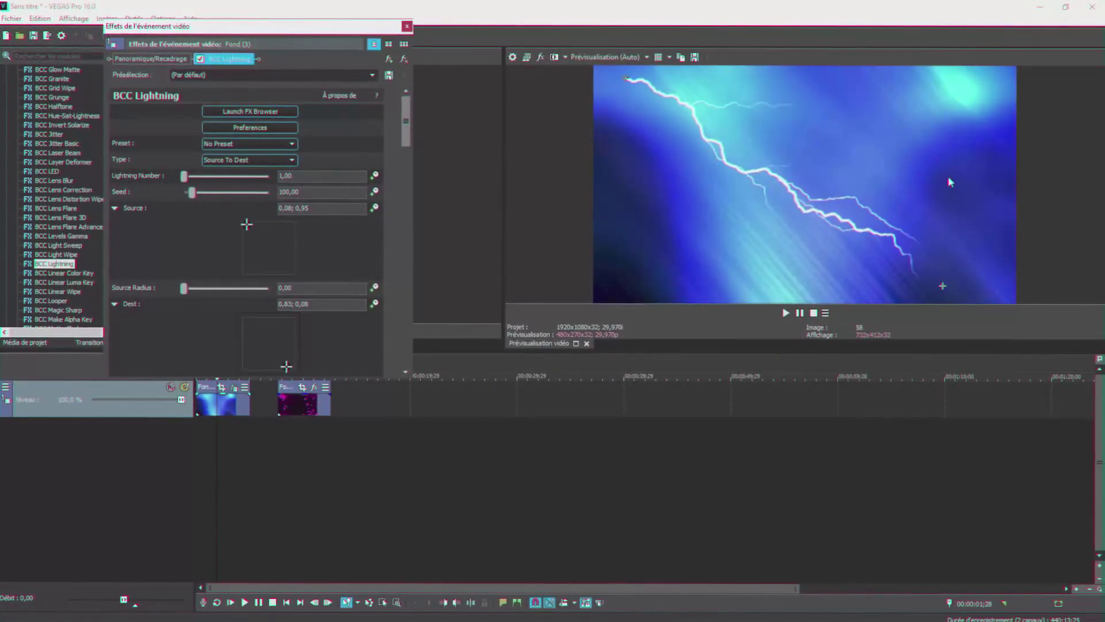
click(116, 207)
click(117, 243)
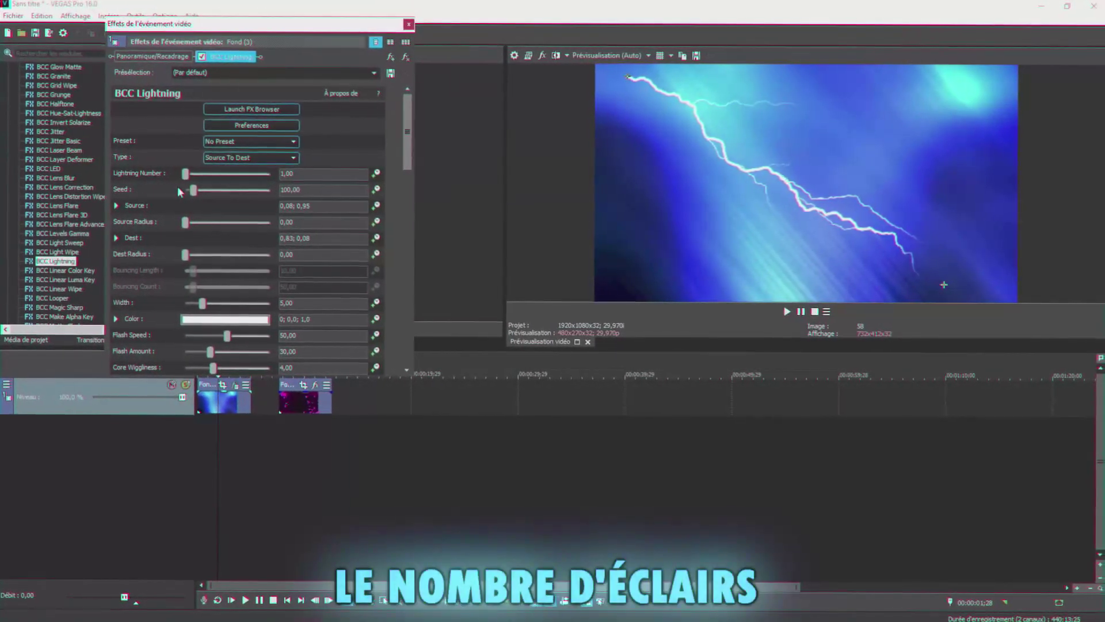
Try the Lightning Number at 5.04, at 20.53 and at a higher value
drag(186, 173, 188, 174)
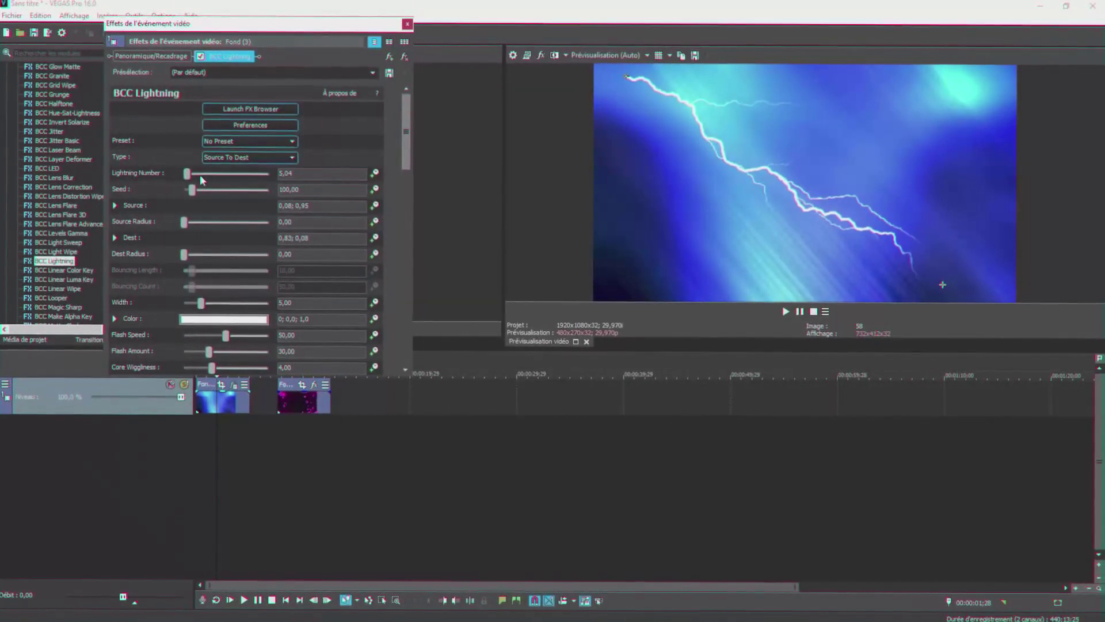
click(199, 174)
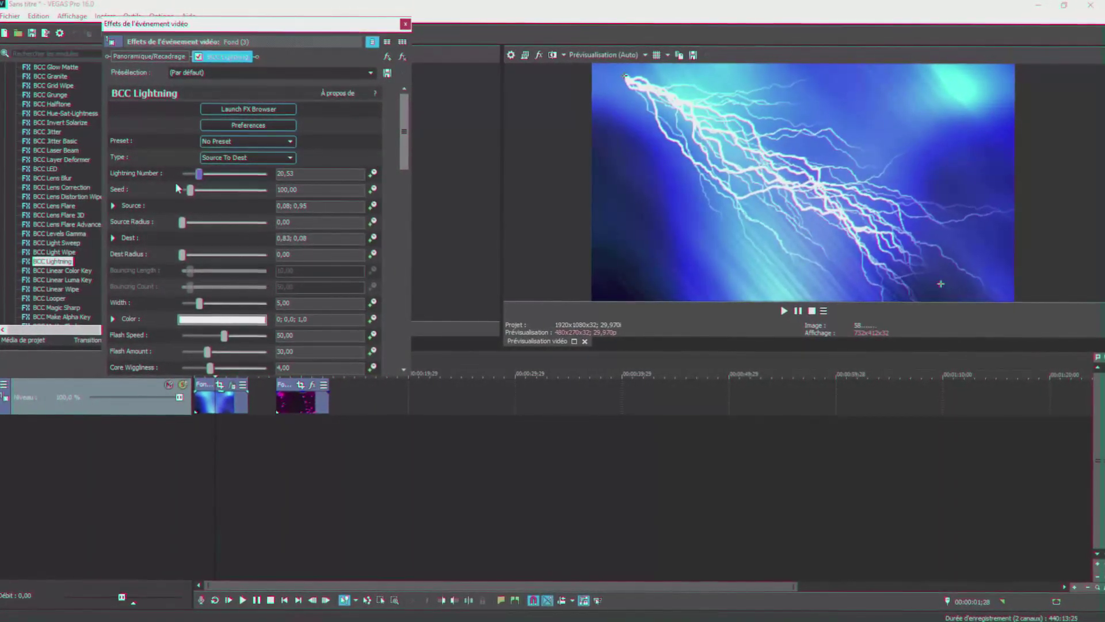
click(222, 176)
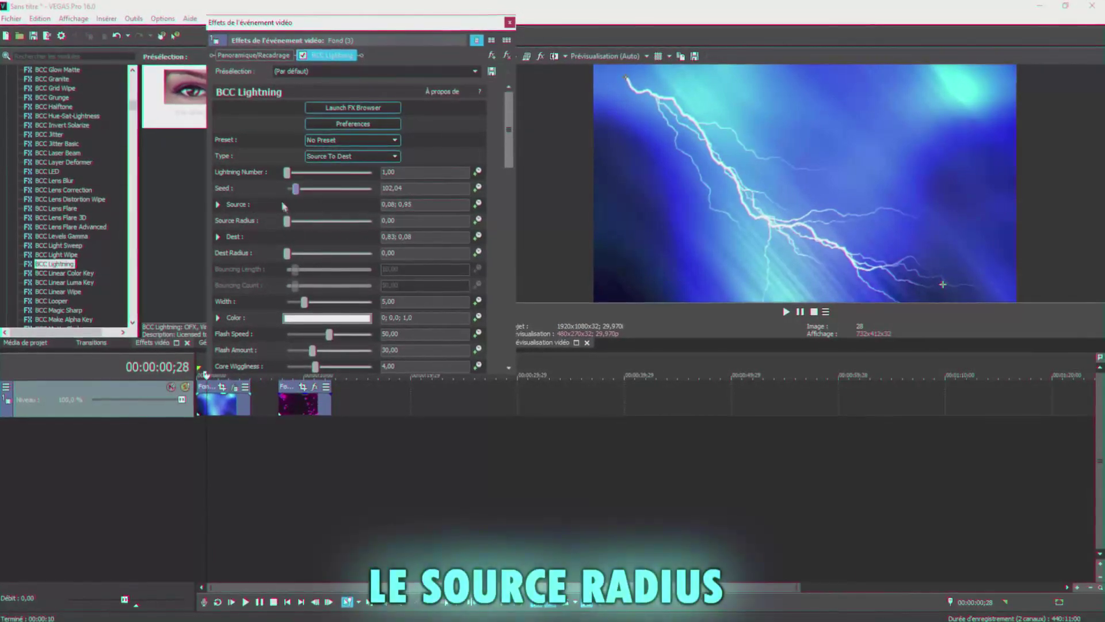
Try the lightning's Source Radius at 61.90 and bring it back down to its minimum
drag(286, 222, 321, 225)
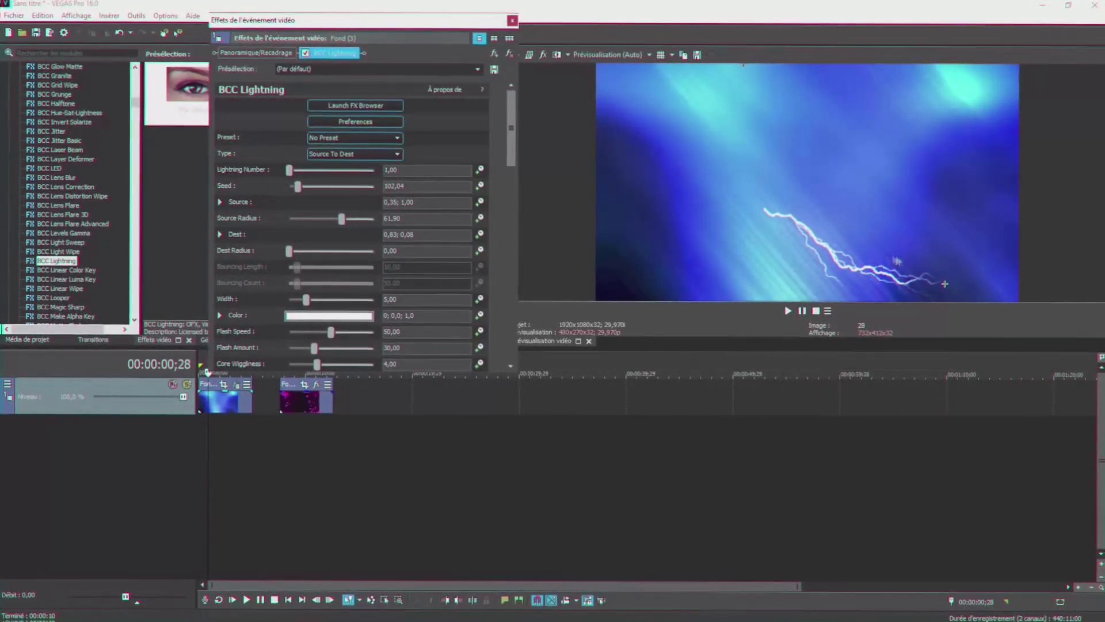
drag(340, 219, 278, 221)
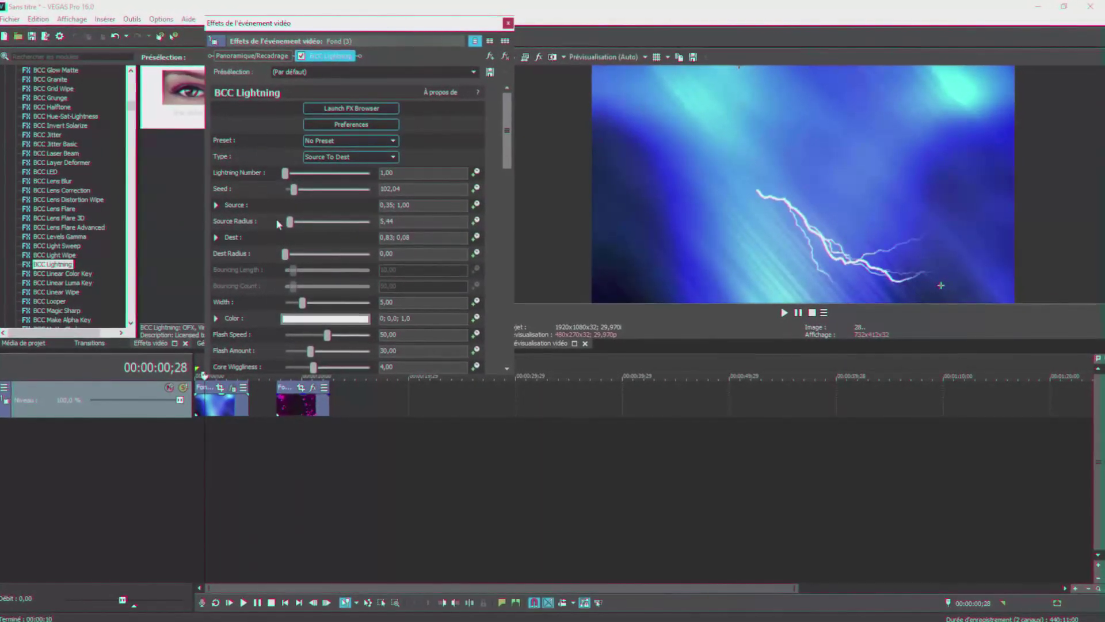
Try the lightning's Flash Speed at 100.00 and its Flash Amount at 74.15, and settle the Flash Amount on 26.53
scroll(496, 278, down, 5)
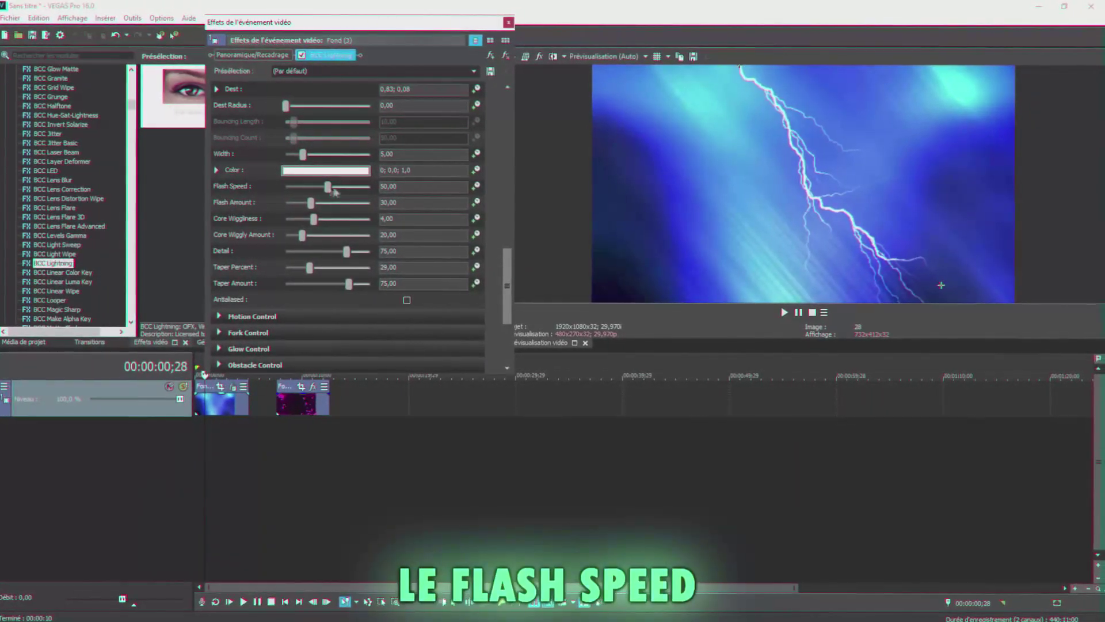
drag(327, 187, 352, 184)
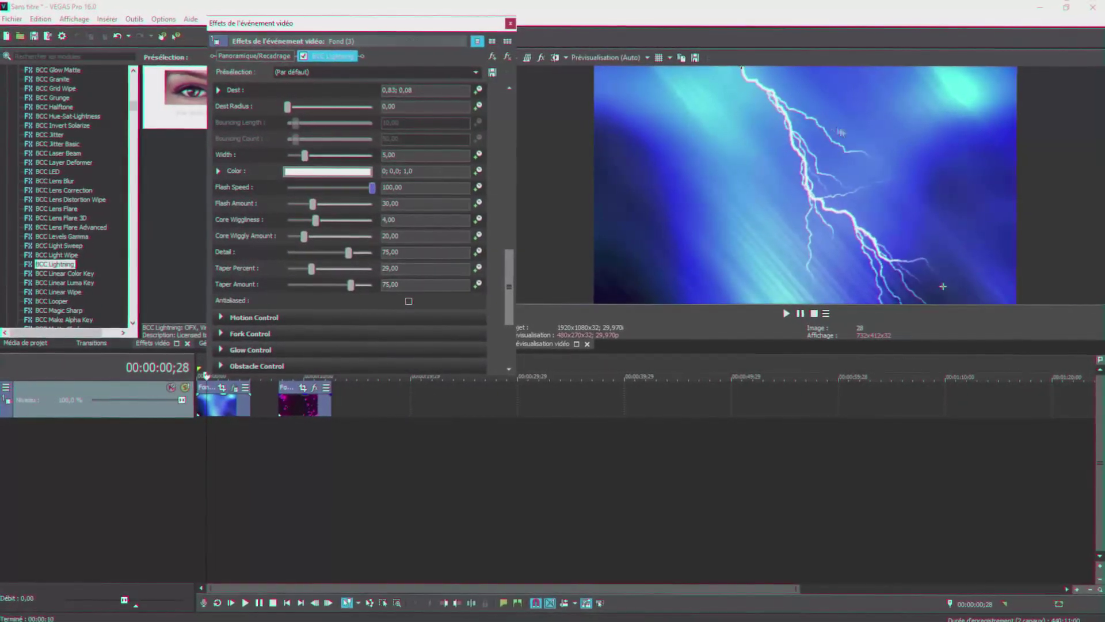
mouse_move(312, 205)
mouse_down()
mouse_move(271, 205)
mouse_move(315, 206)
mouse_up()
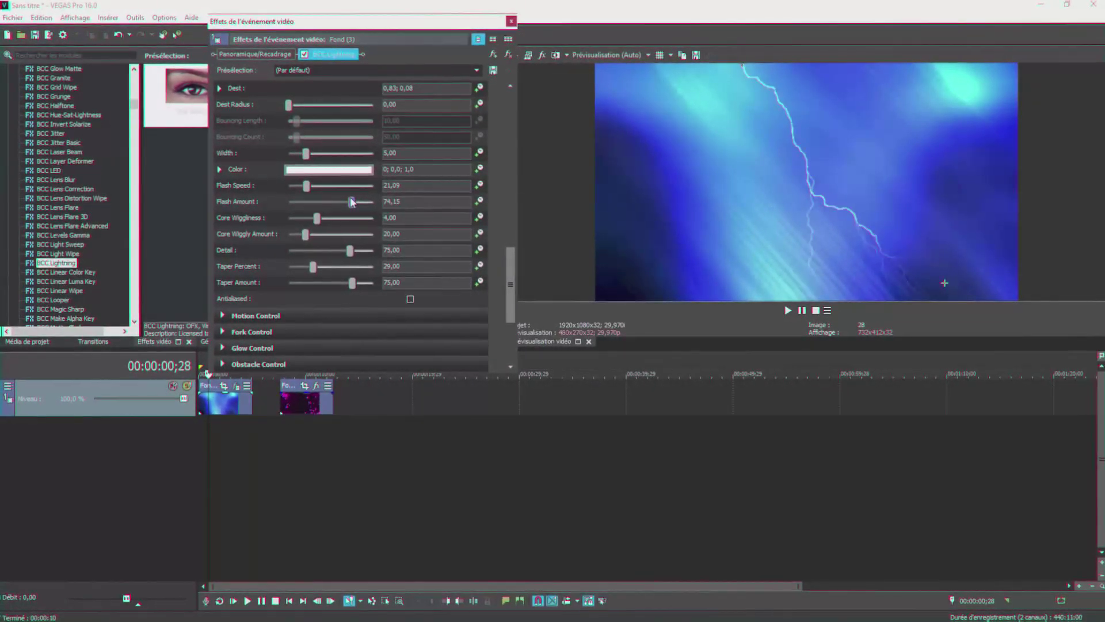
drag(351, 201, 349, 202)
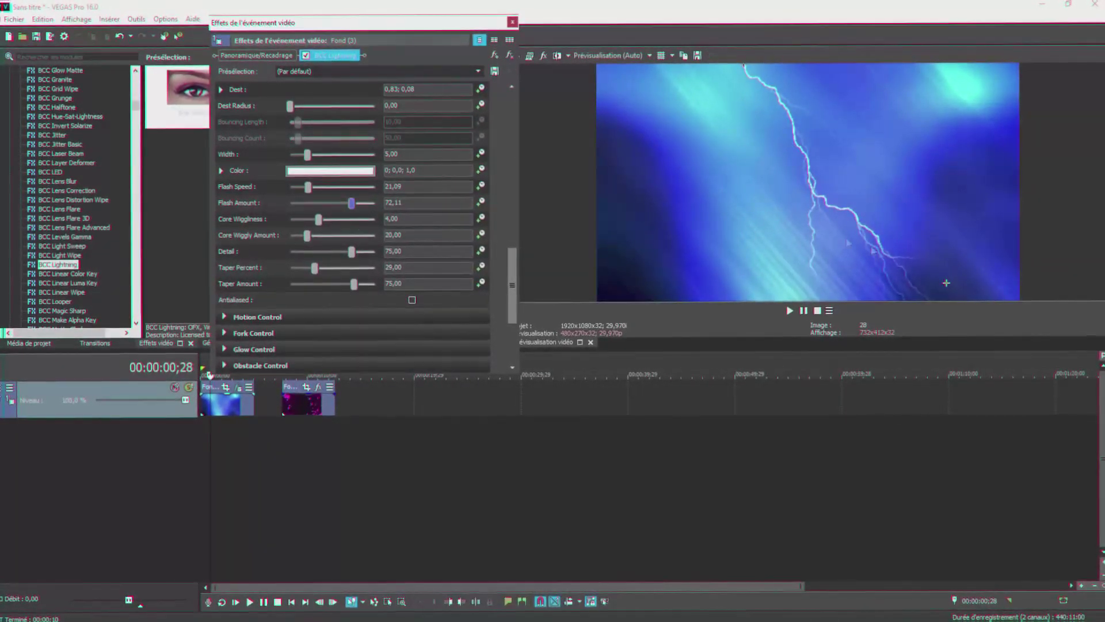
drag(351, 203, 309, 203)
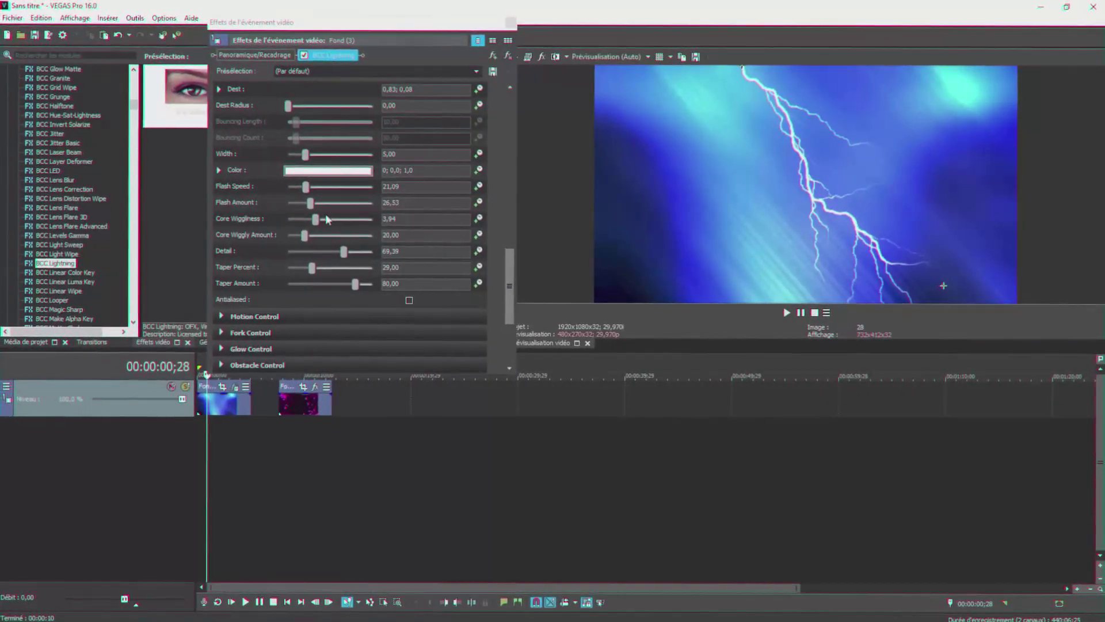
Try the Core Wiggliness at 9.20 and 1.73, settle on 3.63, and lower the Detail to 27.14
drag(344, 219, 365, 220)
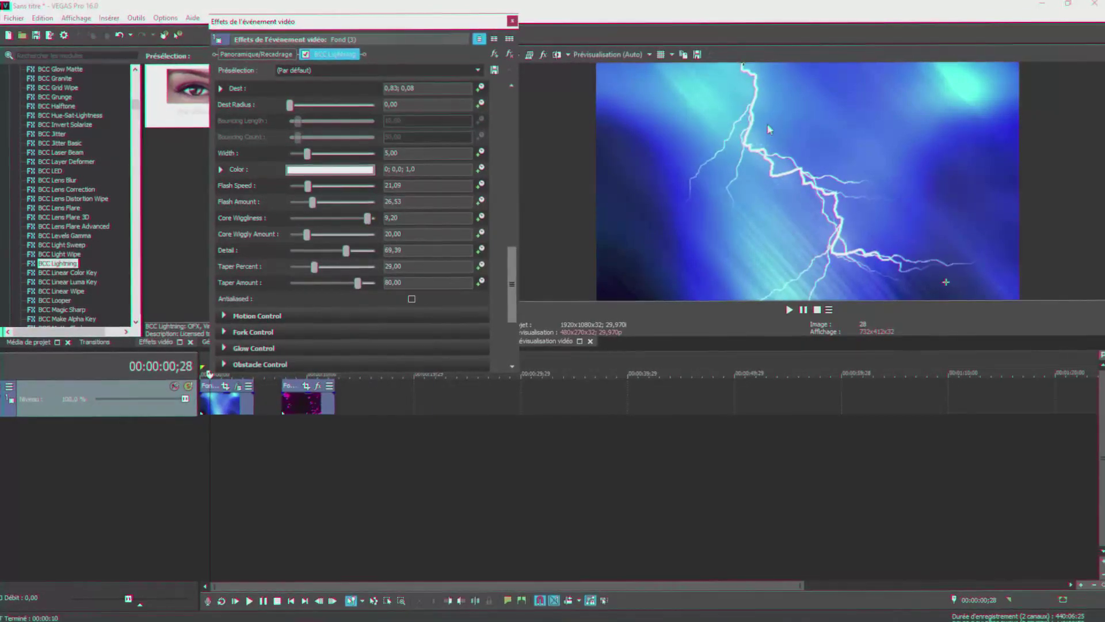
drag(365, 217, 296, 221)
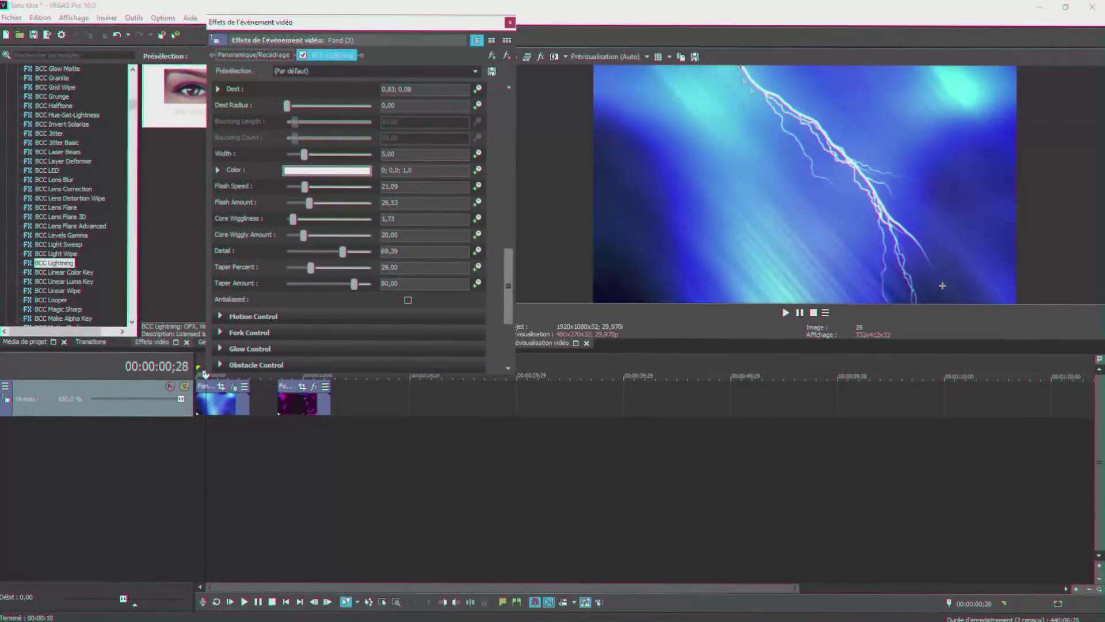
drag(293, 218, 311, 218)
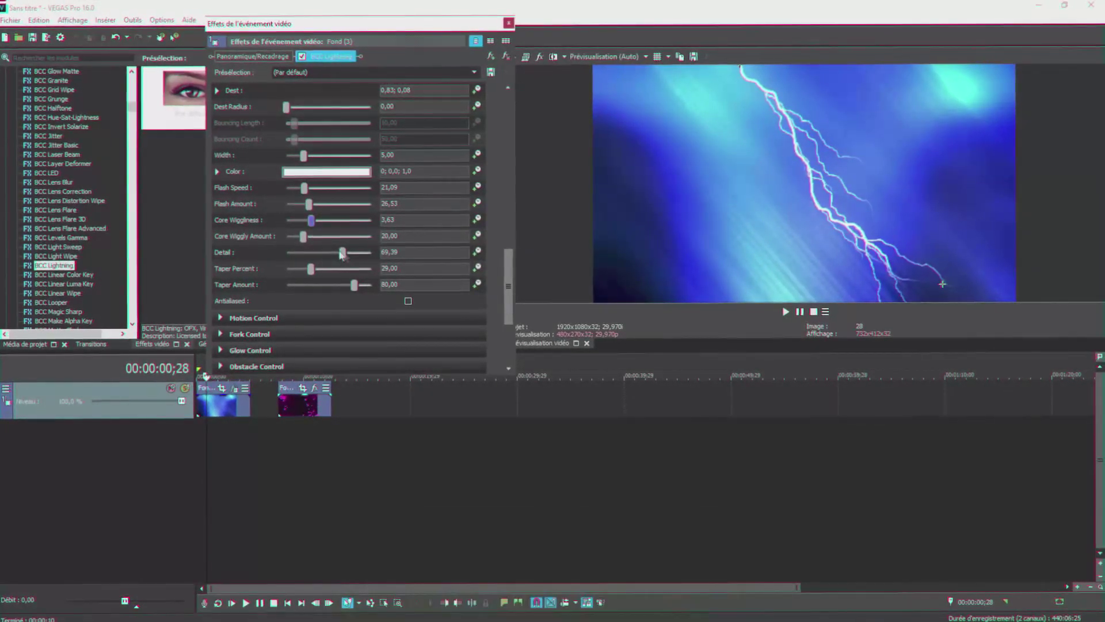
drag(340, 253, 297, 255)
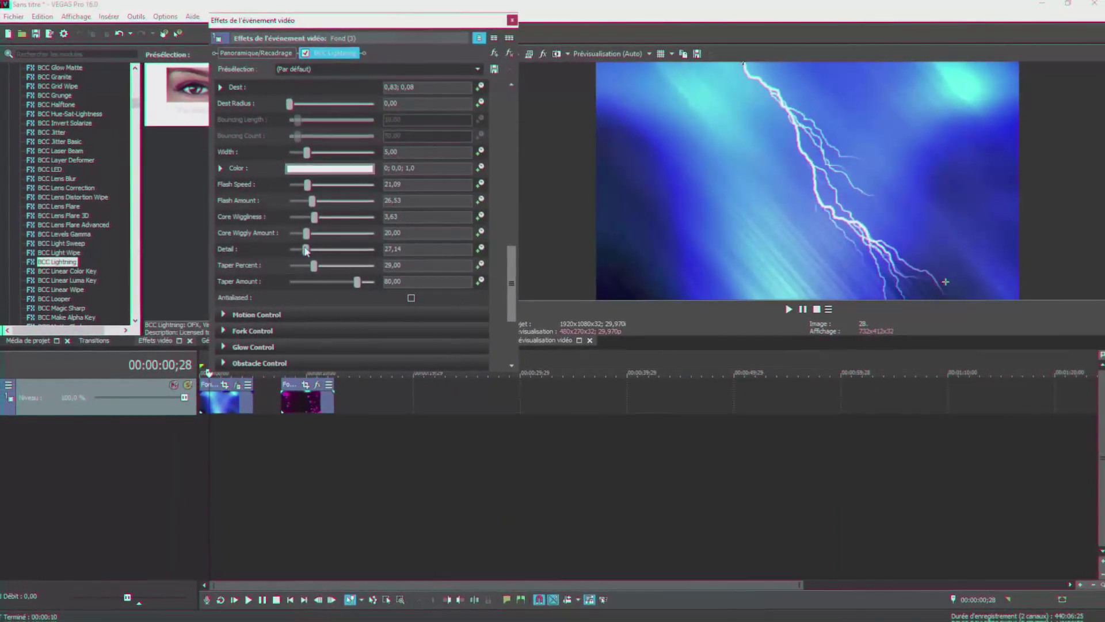